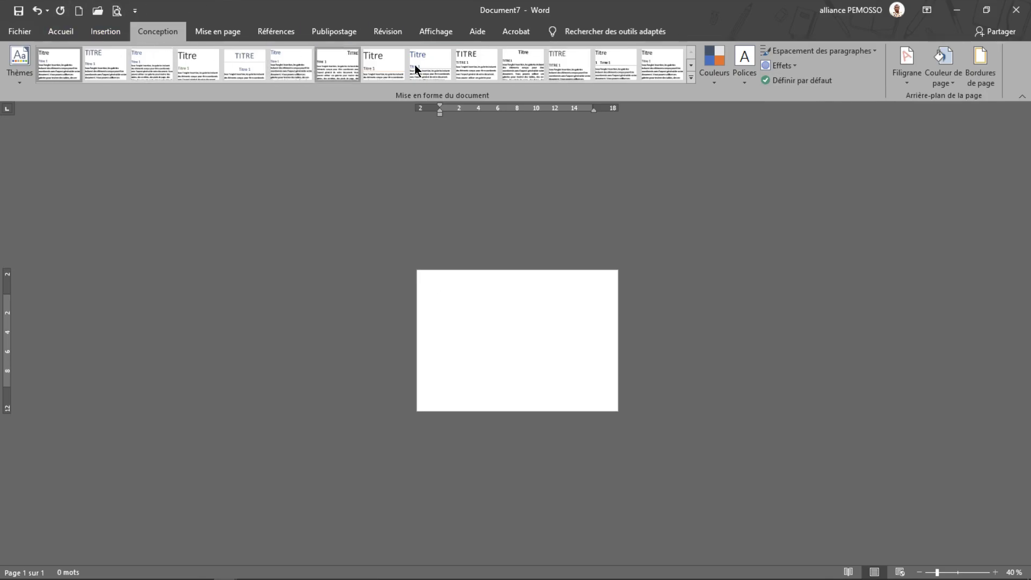
Step: Set the page colour to the palest tint of the gold theme colour
{"action": "left_click", "coordinate": [944, 77]}
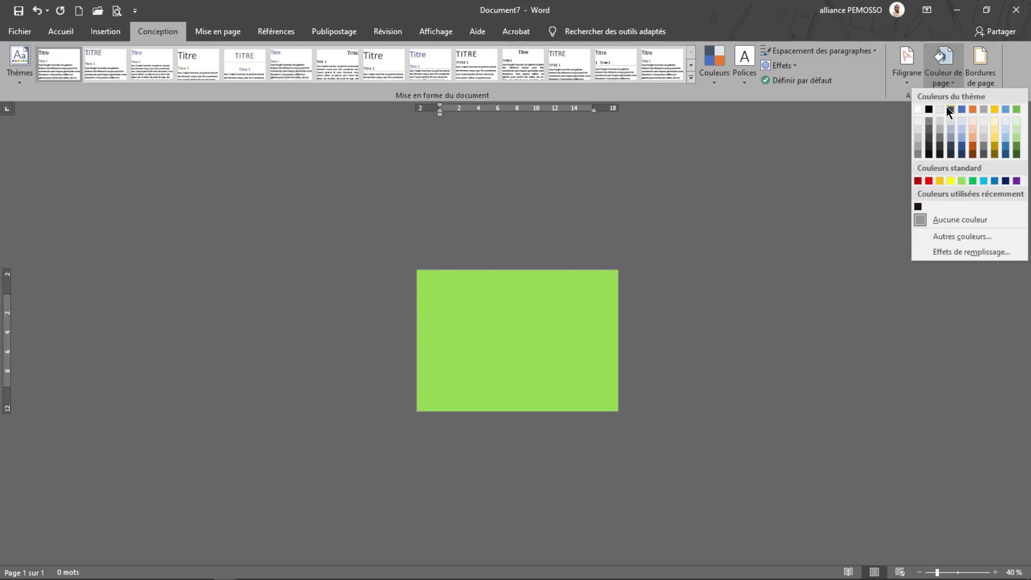
{"action": "left_click", "coordinate": [995, 122]}
{"action": "scroll", "coordinate": [571, 279], "scroll_direction": "up", "scroll_amount": 4, "text": "ctrl"}
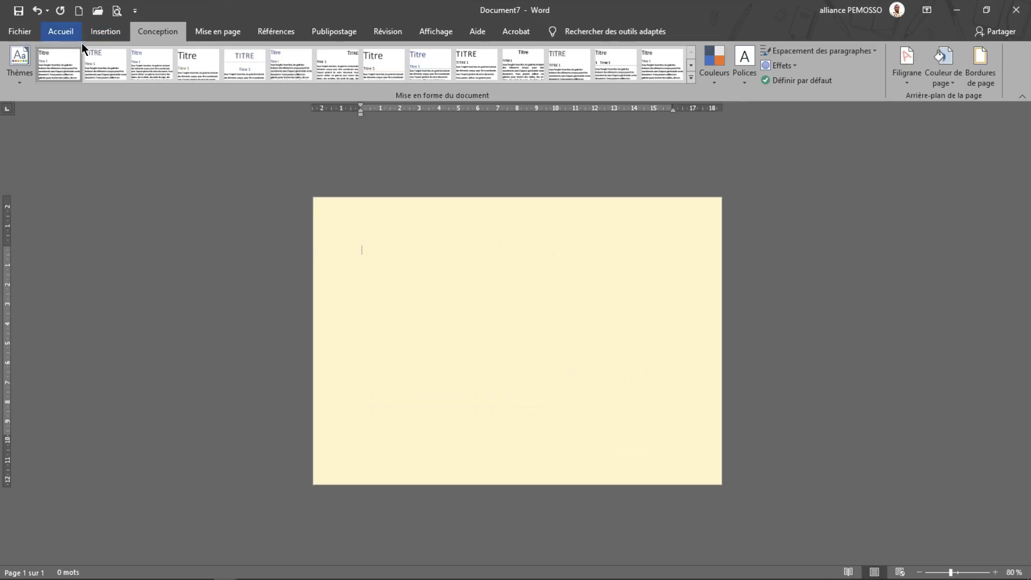
{"action": "left_click", "coordinate": [237, 36]}
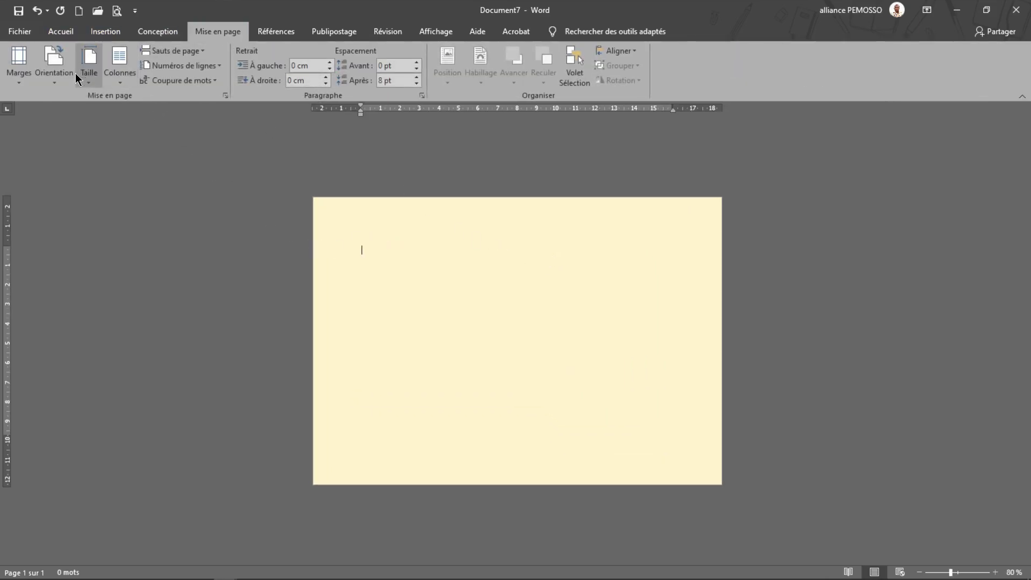
{"action": "left_click", "coordinate": [18, 70]}
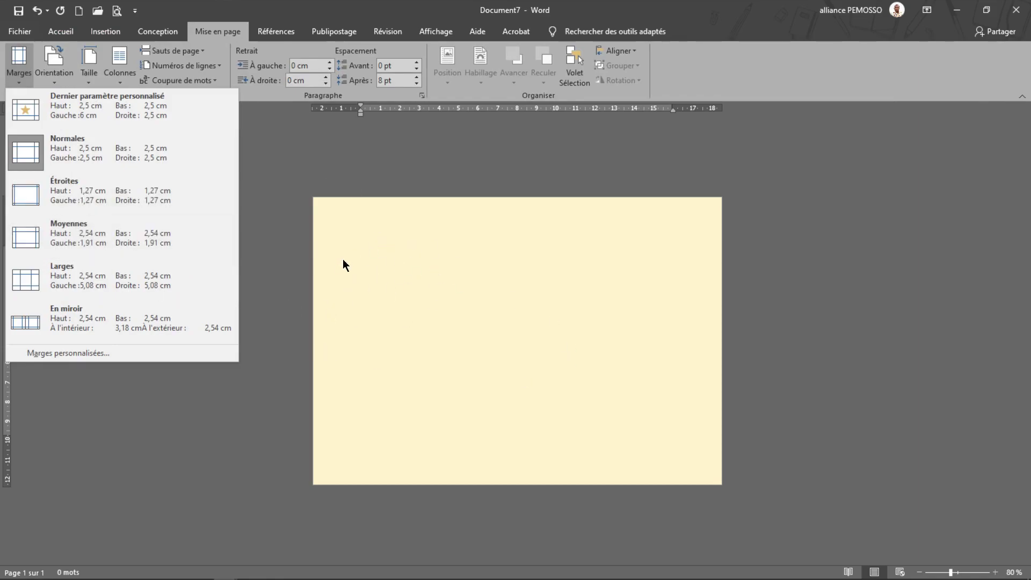
{"action": "left_click", "coordinate": [338, 243]}
{"action": "left_click", "coordinate": [62, 28]}
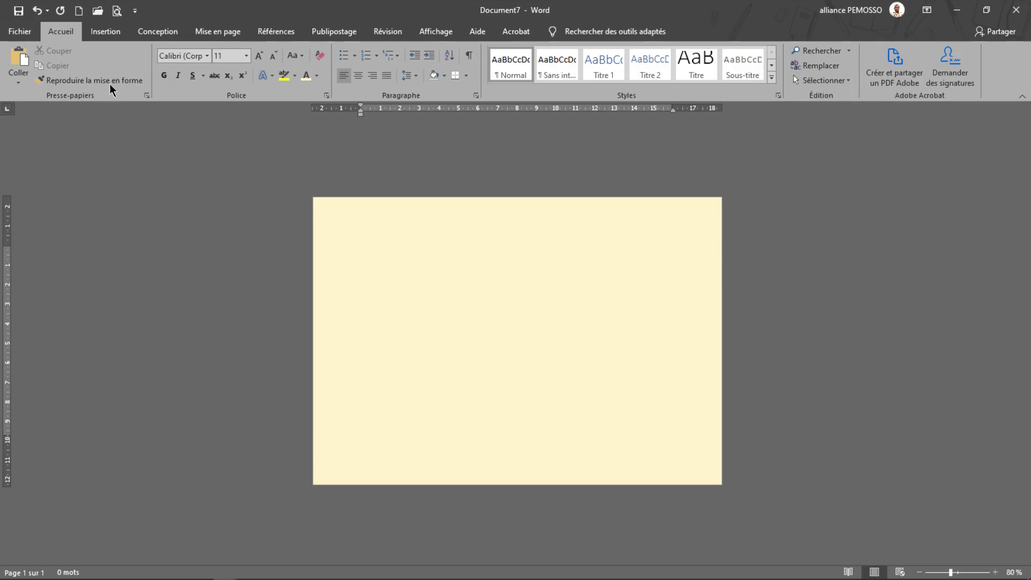
Step: Draw a text box about 14.12 cm wide and 3.66 cm high in the page's upper half and enter "Word"
{"action": "left_click", "coordinate": [106, 33]}
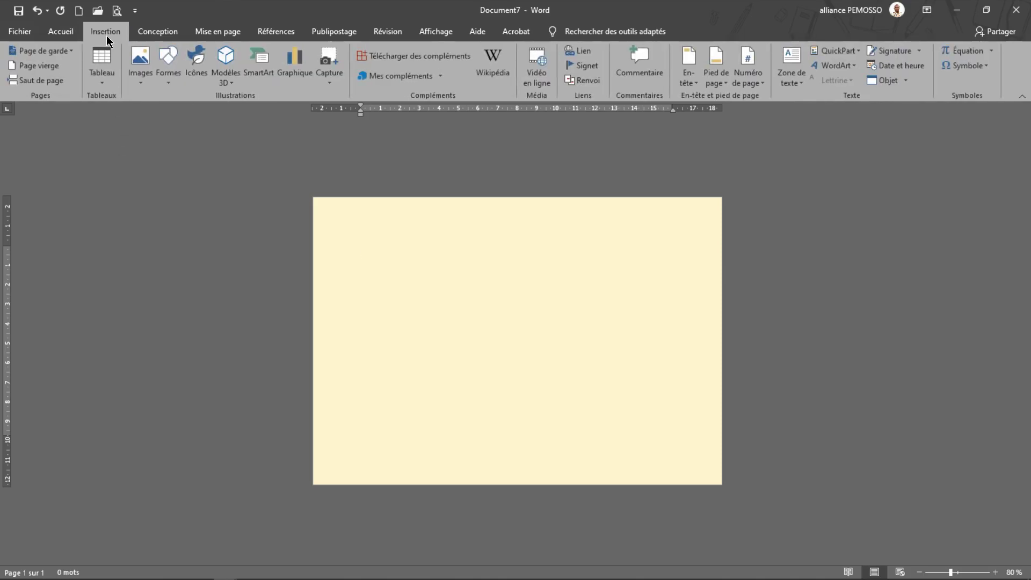
{"action": "left_click", "coordinate": [166, 76]}
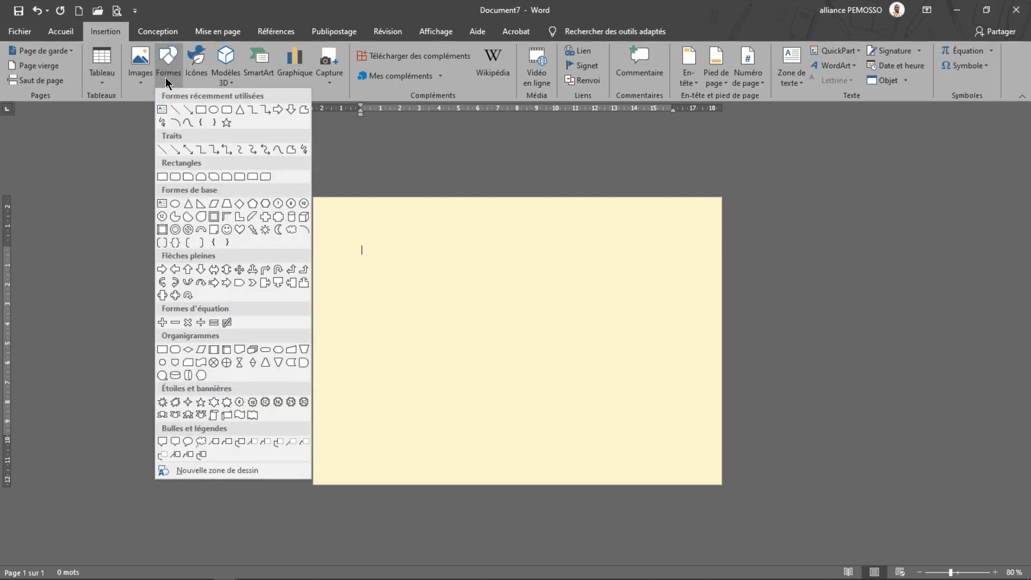
{"action": "left_click", "coordinate": [161, 110]}
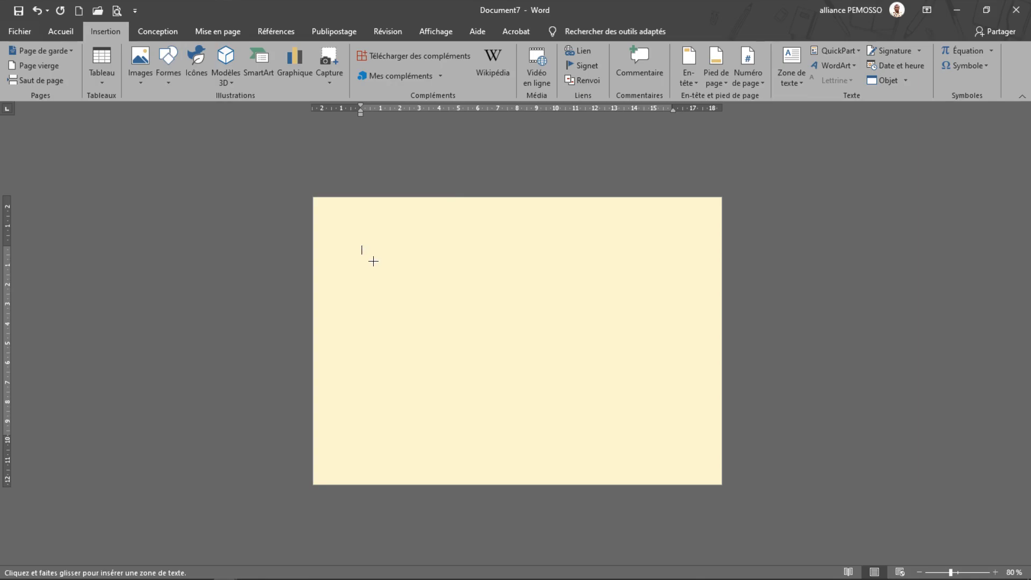
{"action": "left_click_drag", "start_coordinate": [364, 253], "coordinate": [639, 324]}
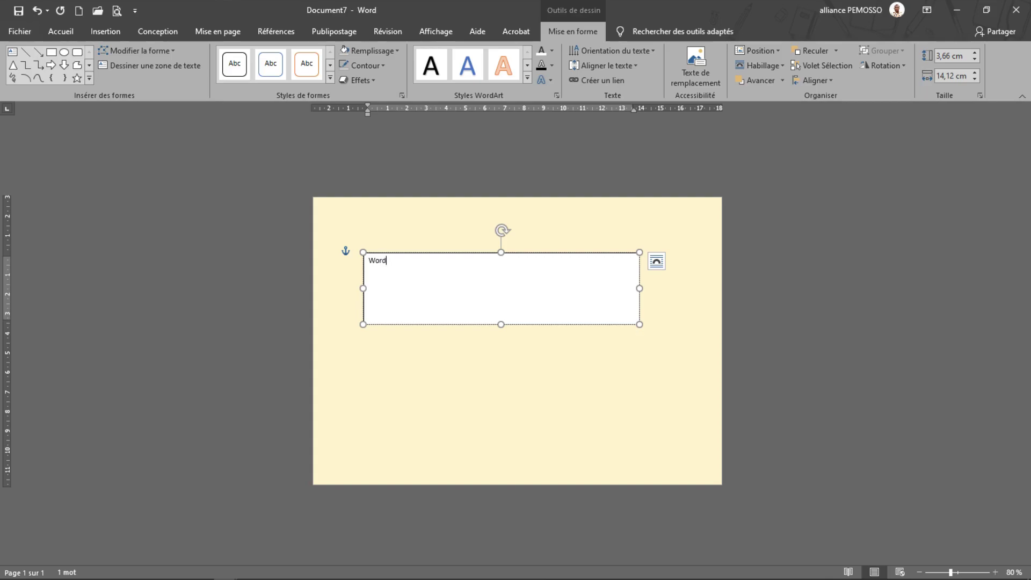
{"action": "key", "text": "Return"}
{"action": "key", "text": "ctrl"}
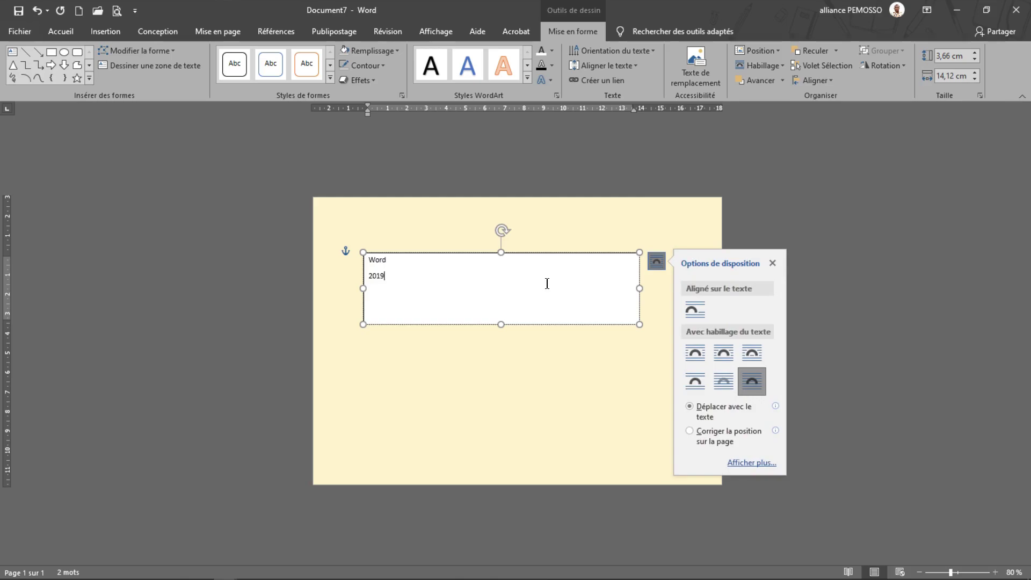
{"action": "key", "text": "BackSpace"}
{"action": "key", "text": "BackSpace"}
{"action": "key", "text": "BackSpace"}
{"action": "key", "text": "BackSpace"}
{"action": "key", "text": "BackSpace"}
{"action": "key", "text": "BackSpace"}
Step: Reduce the text box's height to a single line and set its font to Gotham Black
{"action": "left_click_drag", "start_coordinate": [497, 322], "coordinate": [497, 284]}
{"action": "left_click", "coordinate": [73, 31]}
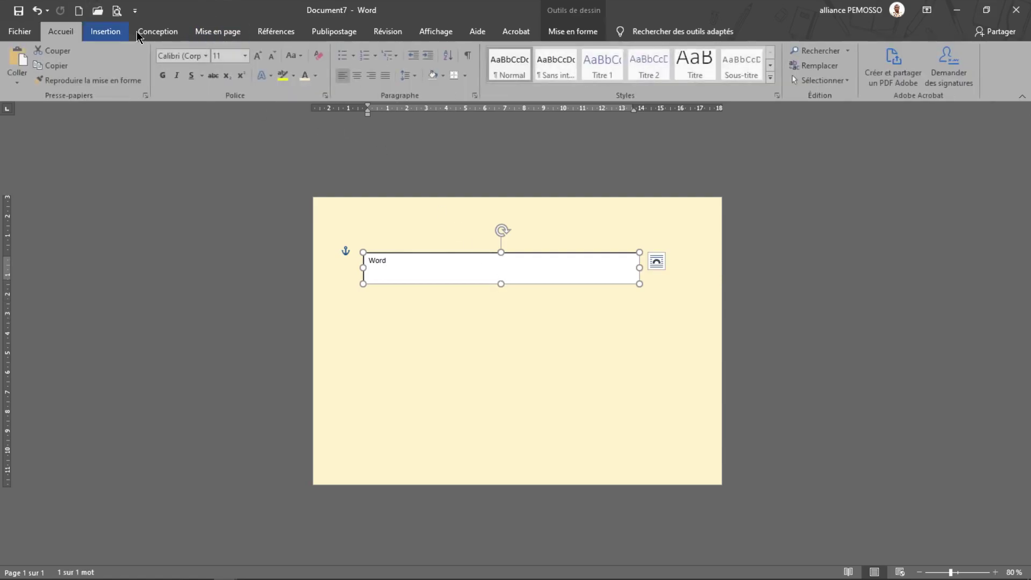
{"action": "left_click", "coordinate": [208, 56]}
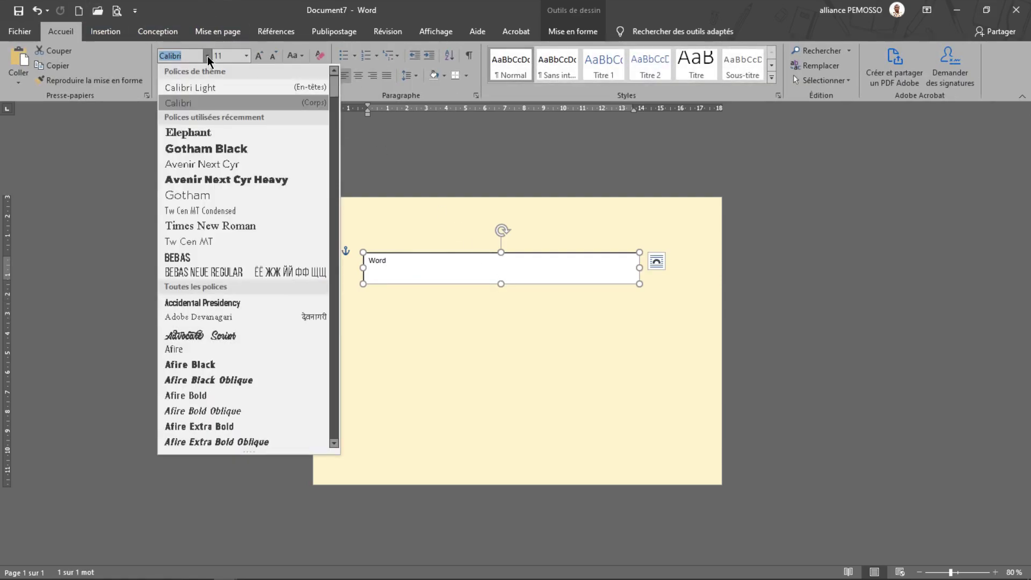
{"action": "left_click", "coordinate": [208, 148]}
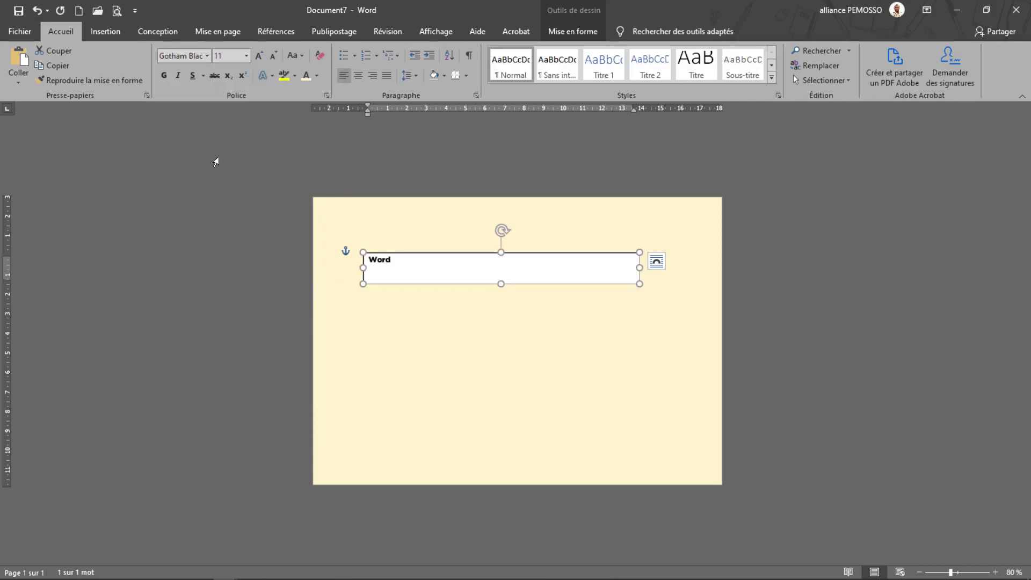
Step: Enlarge the font size of "Word" to 120 and extend the text box's height to about 4.91 cm
{"action": "left_click", "coordinate": [261, 56]}
{"action": "left_click", "coordinate": [261, 55]}
{"action": "left_click", "coordinate": [260, 56]}
{"action": "left_click", "coordinate": [261, 57]}
{"action": "left_click", "coordinate": [261, 56]}
{"action": "left_click", "coordinate": [262, 56]}
{"action": "left_click", "coordinate": [262, 56]}
{"action": "left_click", "coordinate": [262, 56]}
{"action": "left_click", "coordinate": [262, 57]}
{"action": "left_click", "coordinate": [262, 57]}
{"action": "left_click", "coordinate": [262, 56]}
{"action": "left_click", "coordinate": [262, 56]}
{"action": "left_click", "coordinate": [263, 57]}
{"action": "left_click", "coordinate": [263, 57]}
{"action": "left_click", "coordinate": [262, 56]}
{"action": "left_click_drag", "start_coordinate": [501, 284], "coordinate": [501, 328]}
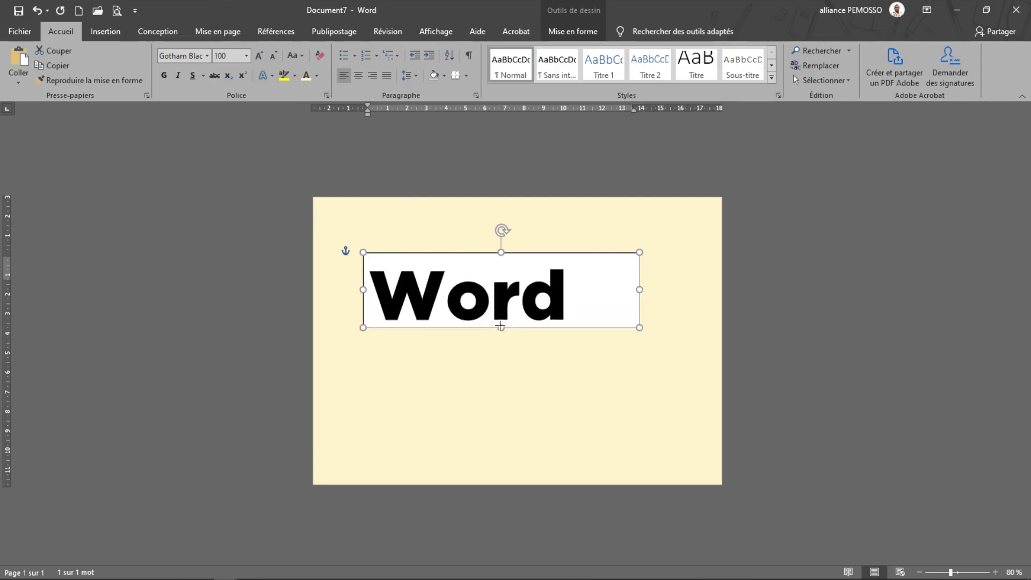
{"action": "left_click", "coordinate": [261, 58]}
{"action": "left_click", "coordinate": [262, 60]}
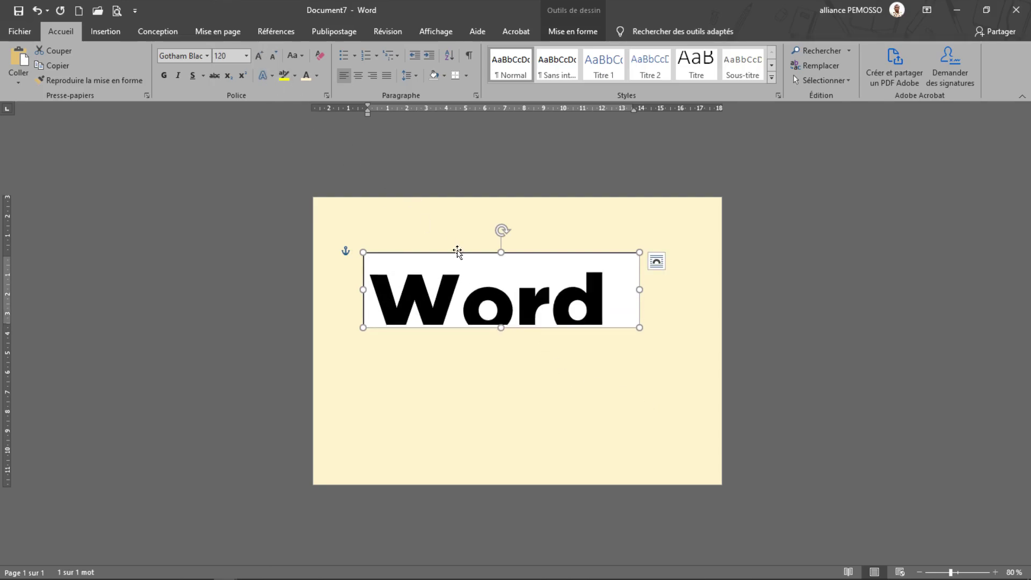
{"action": "left_click_drag", "start_coordinate": [501, 328], "coordinate": [501, 349]}
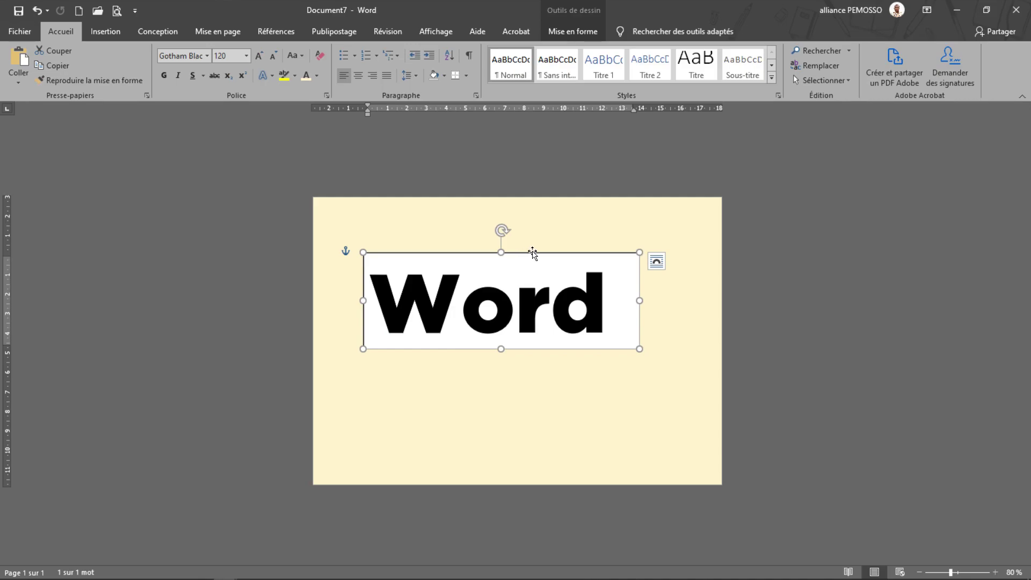
Step: Shift the text box slightly right towards the page's centre and centre its text
{"action": "left_click_drag", "start_coordinate": [530, 251], "coordinate": [549, 251]}
{"action": "left_click", "coordinate": [360, 76]}
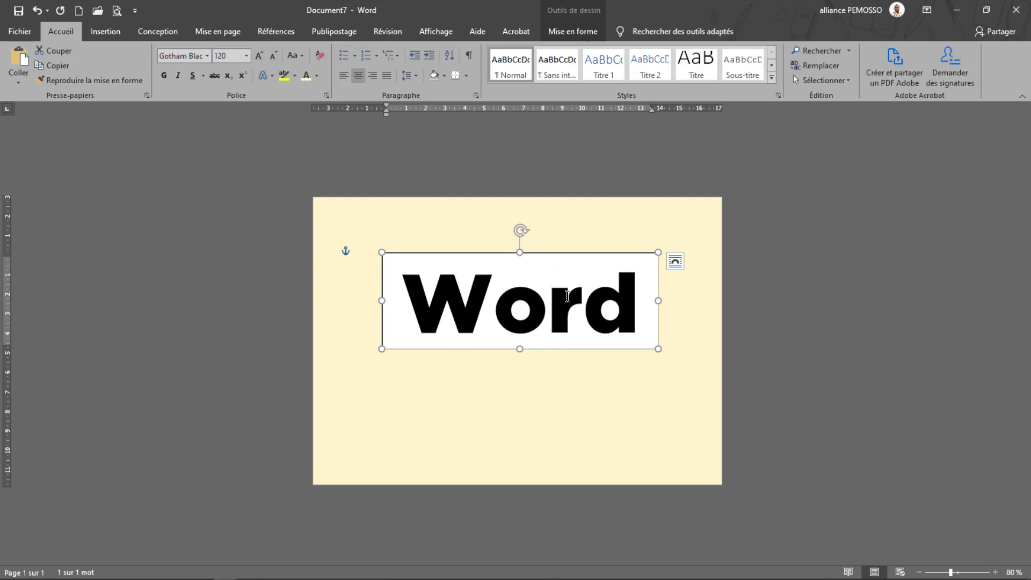
Step: Remove the fill and the outline of the "Word" text box
{"action": "left_click", "coordinate": [570, 32]}
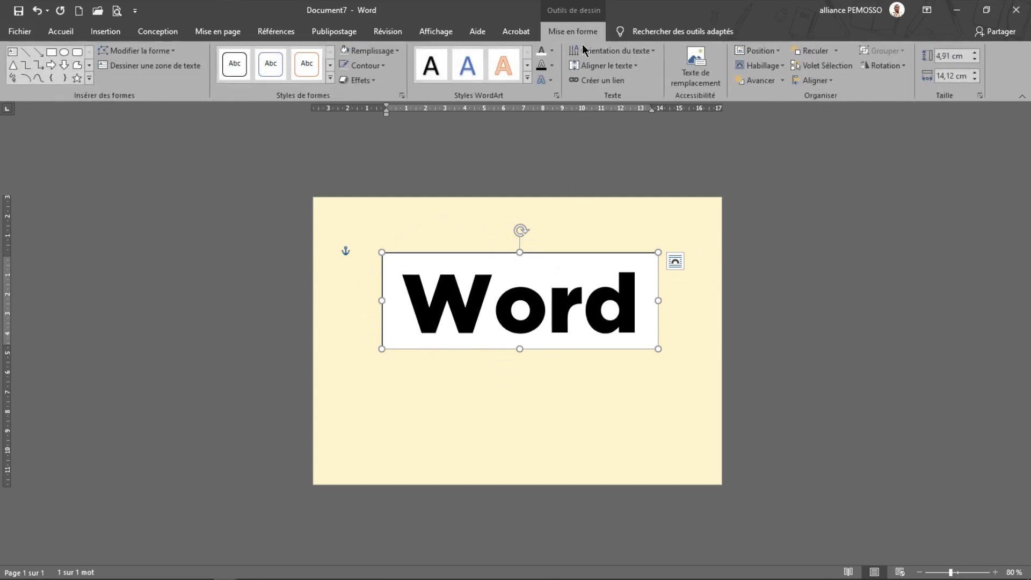
{"action": "left_click", "coordinate": [346, 49]}
{"action": "left_click", "coordinate": [342, 66]}
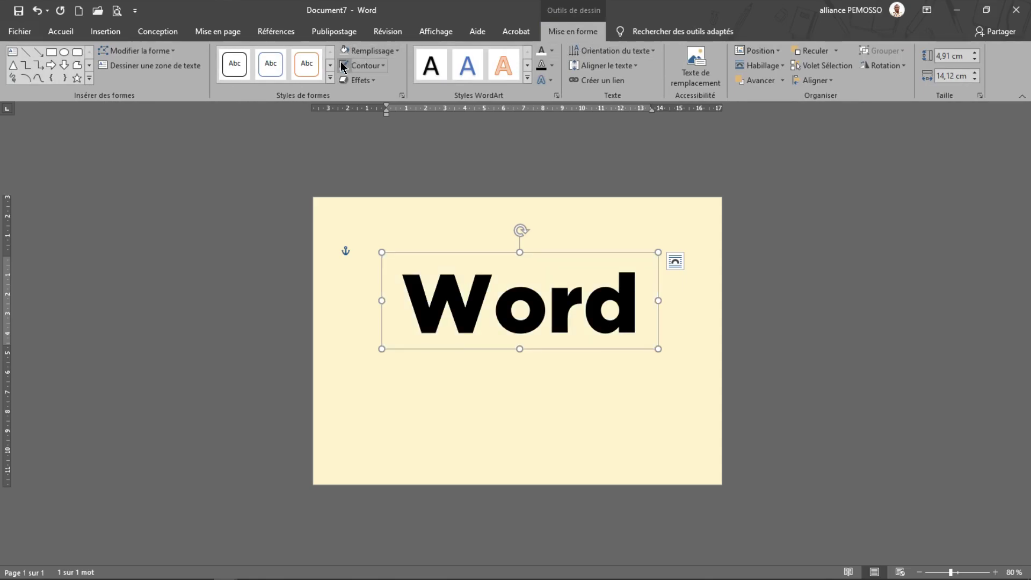
{"action": "left_click", "coordinate": [371, 51]}
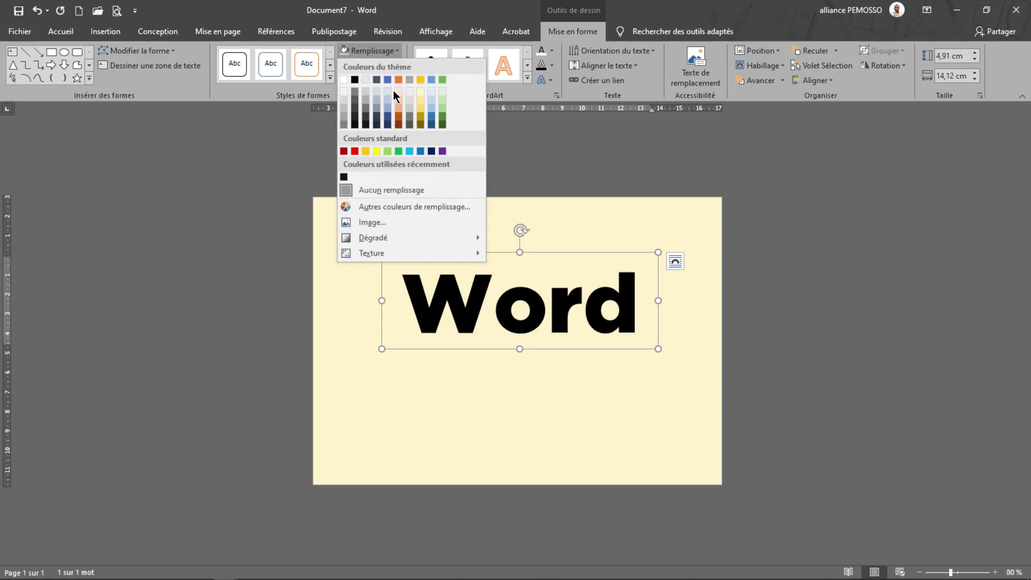
{"action": "left_click", "coordinate": [392, 50]}
{"action": "left_click", "coordinate": [384, 65]}
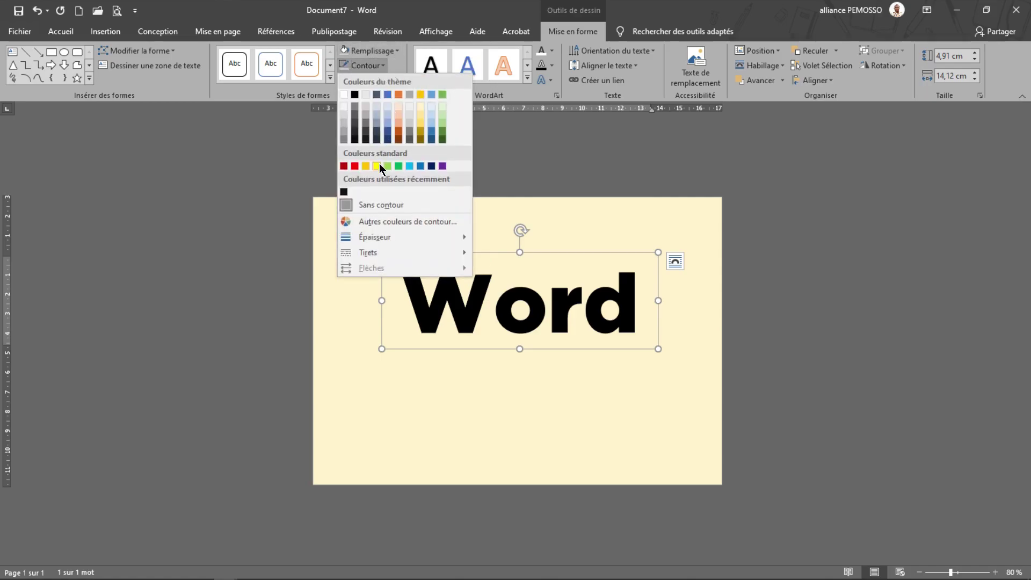
{"action": "left_click", "coordinate": [401, 50]}
{"action": "left_click", "coordinate": [405, 51]}
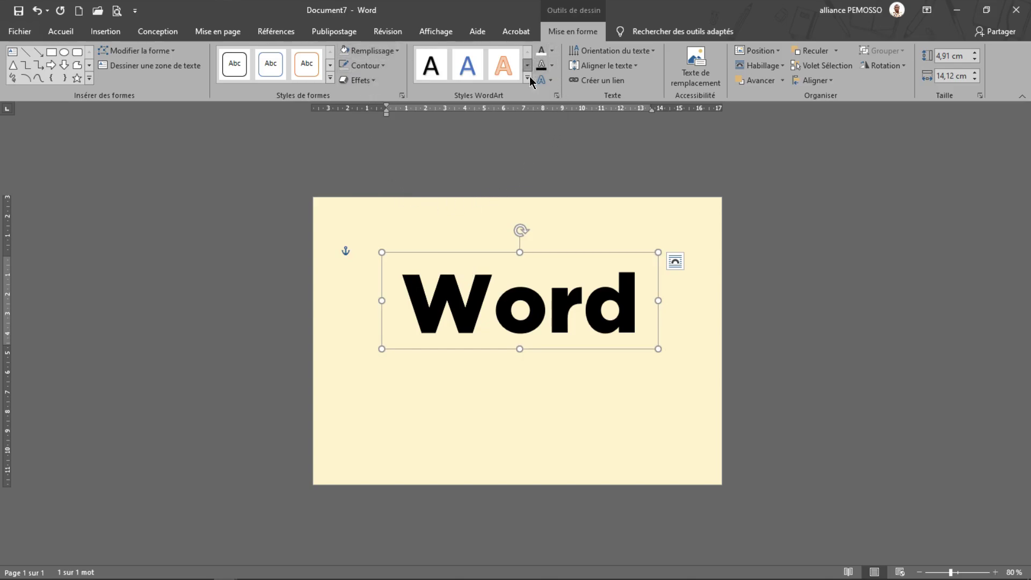
Step: Open the detailed formatting options for the "Word" text and show its text effects
{"action": "left_click", "coordinate": [556, 96]}
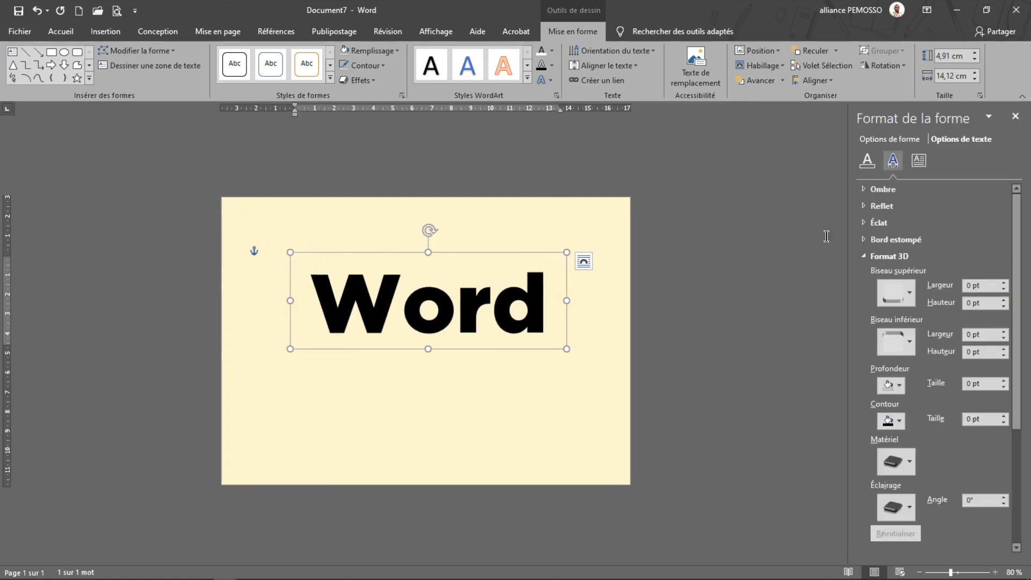
{"action": "left_click", "coordinate": [867, 161]}
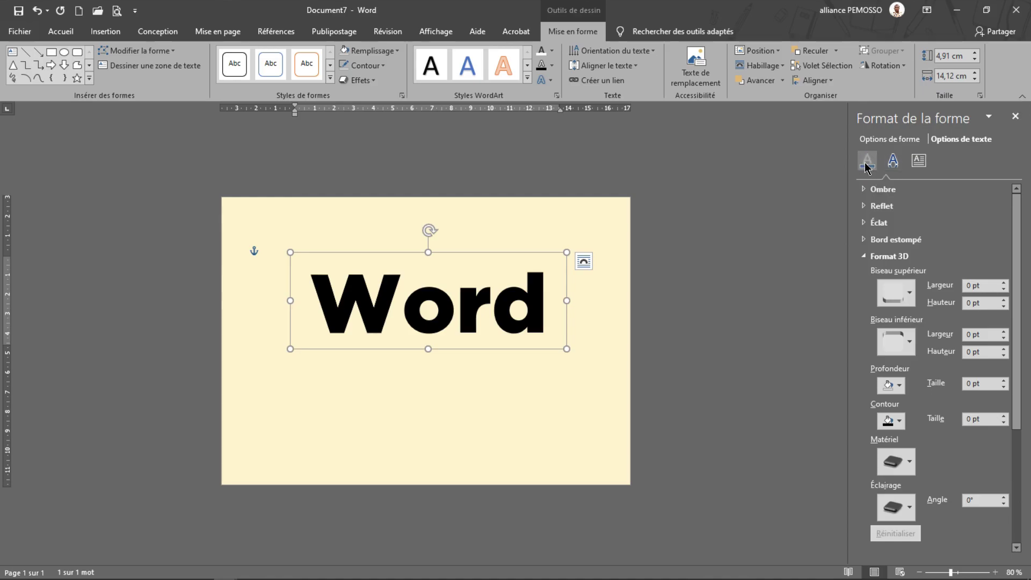
{"action": "left_click", "coordinate": [893, 162]}
{"action": "left_click", "coordinate": [919, 160]}
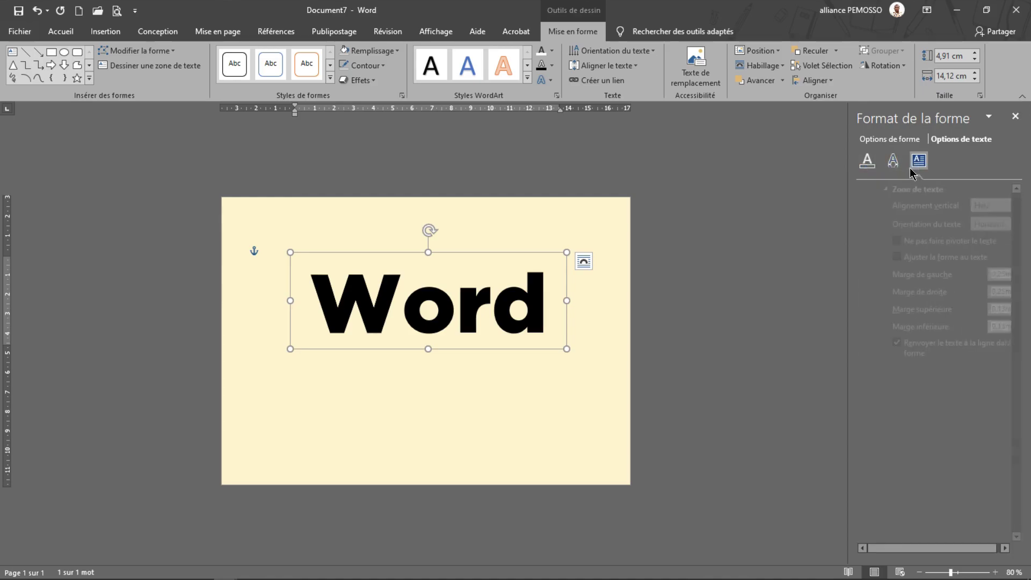
{"action": "left_click", "coordinate": [893, 160]}
{"action": "left_click", "coordinate": [873, 162]}
{"action": "left_click", "coordinate": [890, 163]}
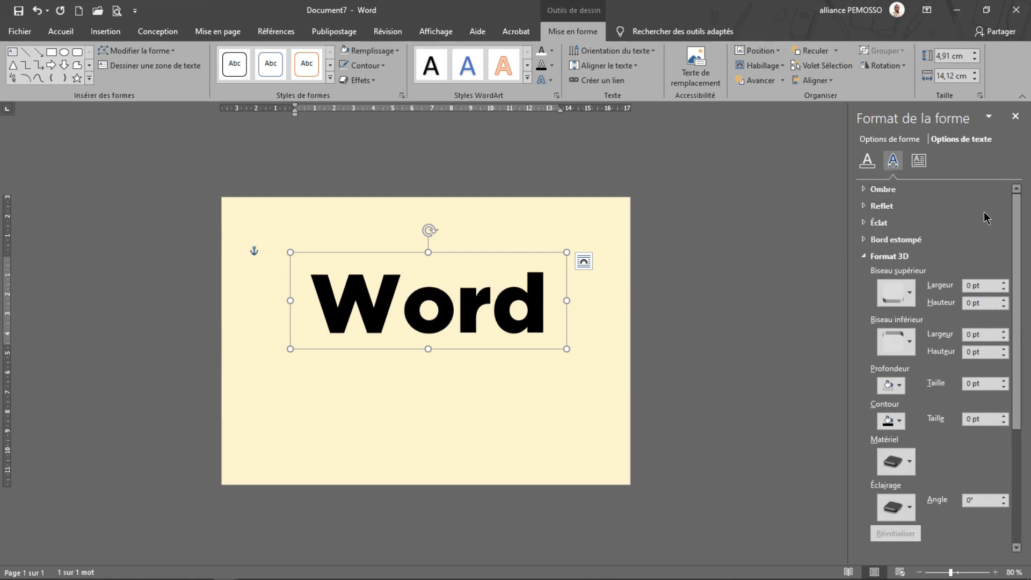
Step: Apply the third Oblique preset as the 3D rotation of the "Word" text
{"action": "left_click", "coordinate": [862, 257]}
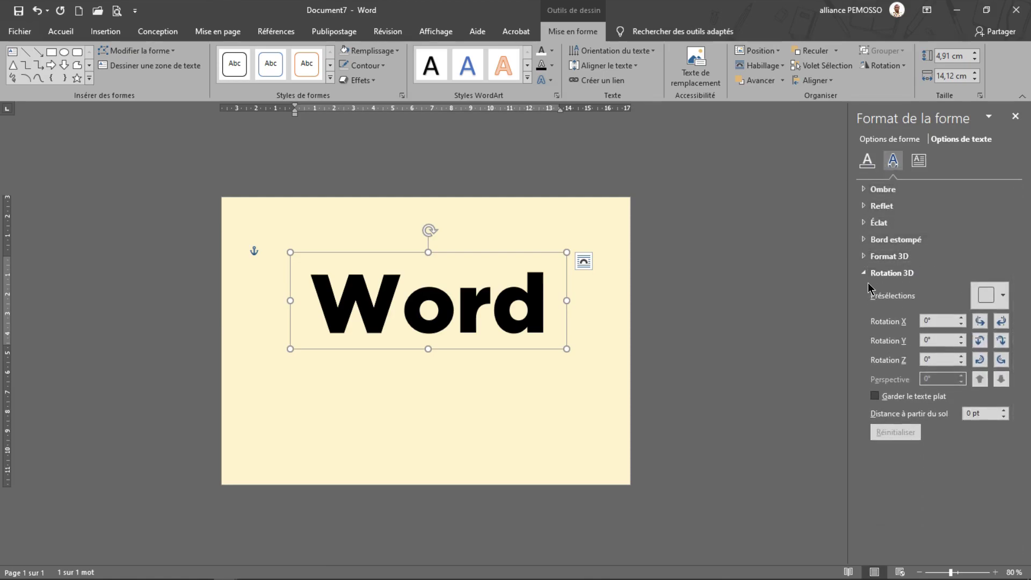
{"action": "left_click", "coordinate": [864, 274]}
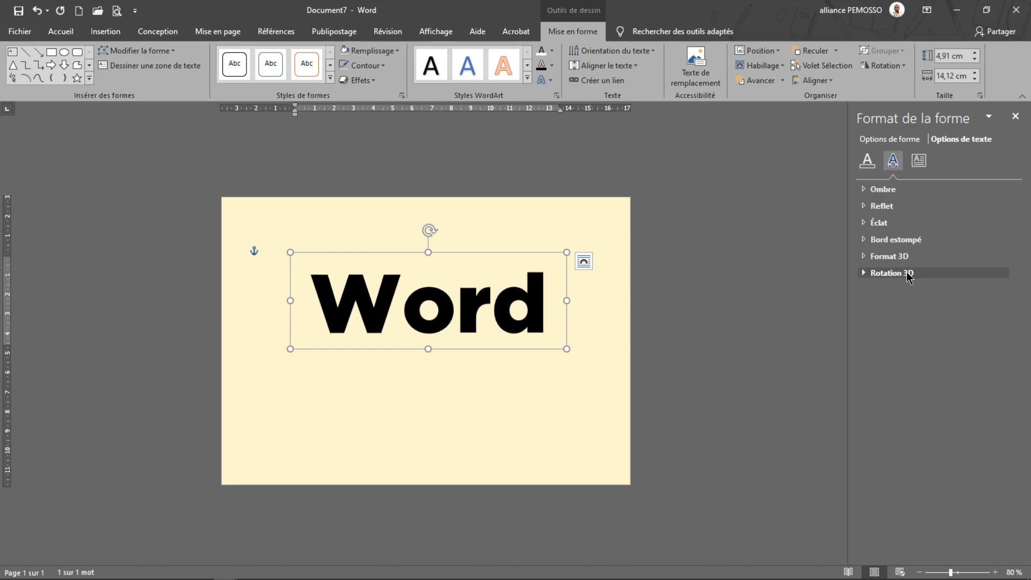
{"action": "left_click", "coordinate": [866, 273]}
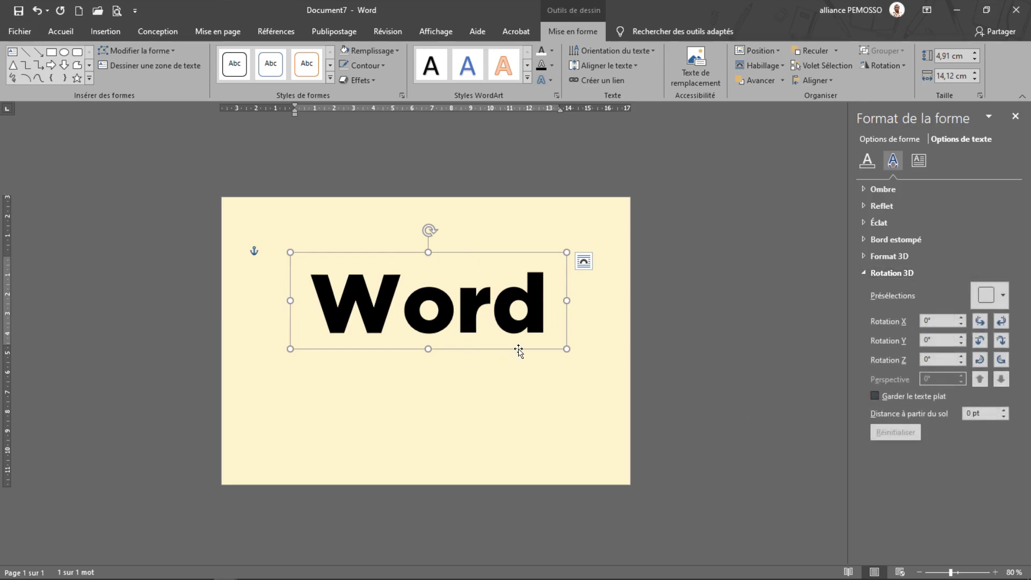
{"action": "left_click", "coordinate": [996, 293]}
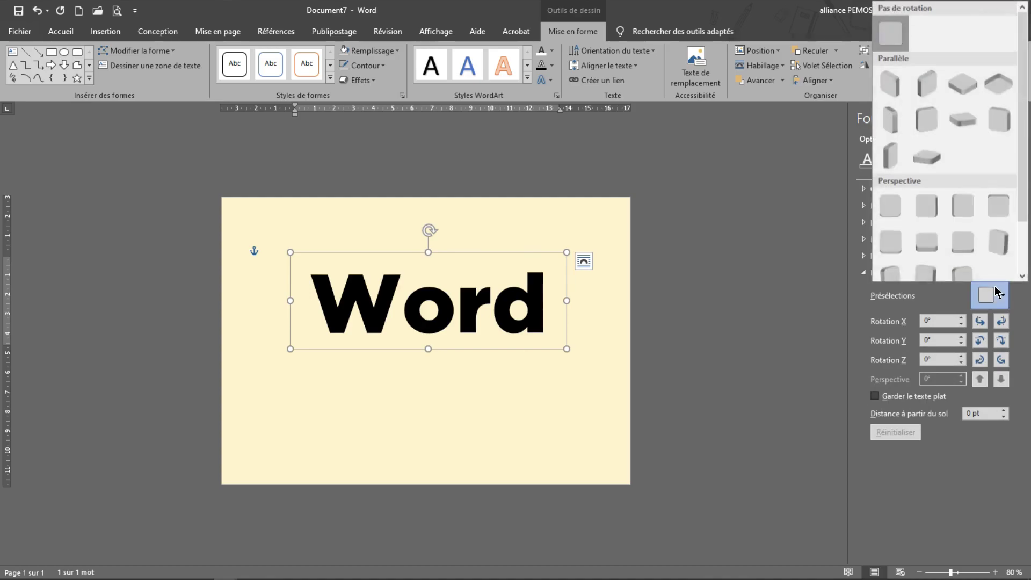
{"action": "scroll", "coordinate": [992, 261], "scroll_direction": "down", "scroll_amount": 1}
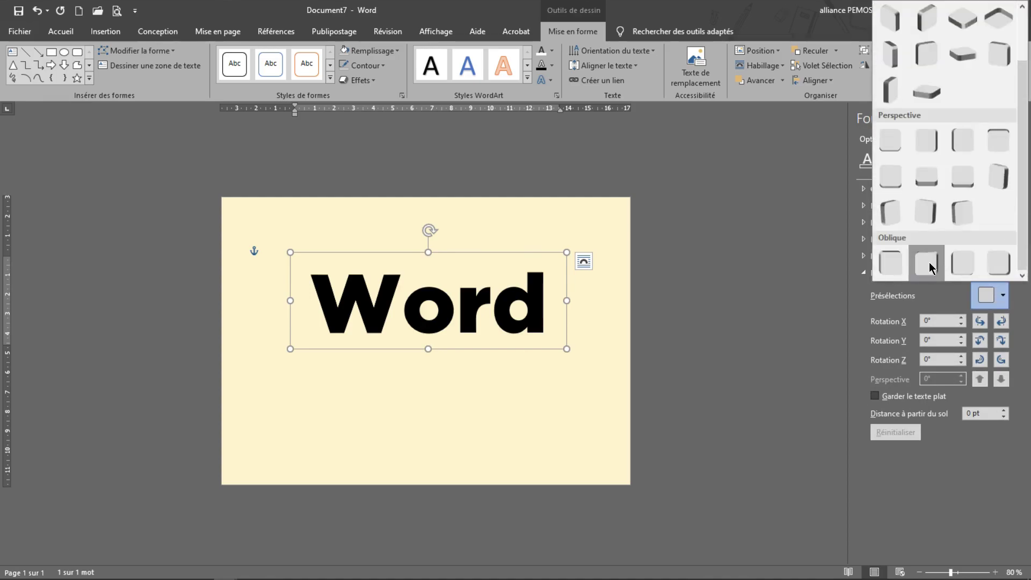
{"action": "left_click", "coordinate": [964, 263]}
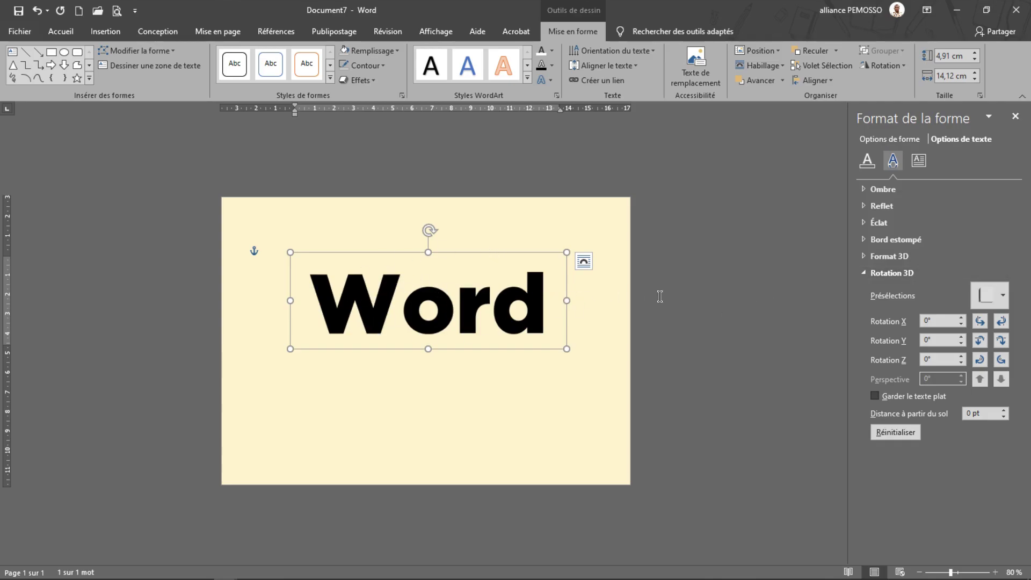
Step: Set the 3D format depth of the "Word" text to 170 pt and increase it to 200 pt
{"action": "left_click", "coordinate": [864, 272]}
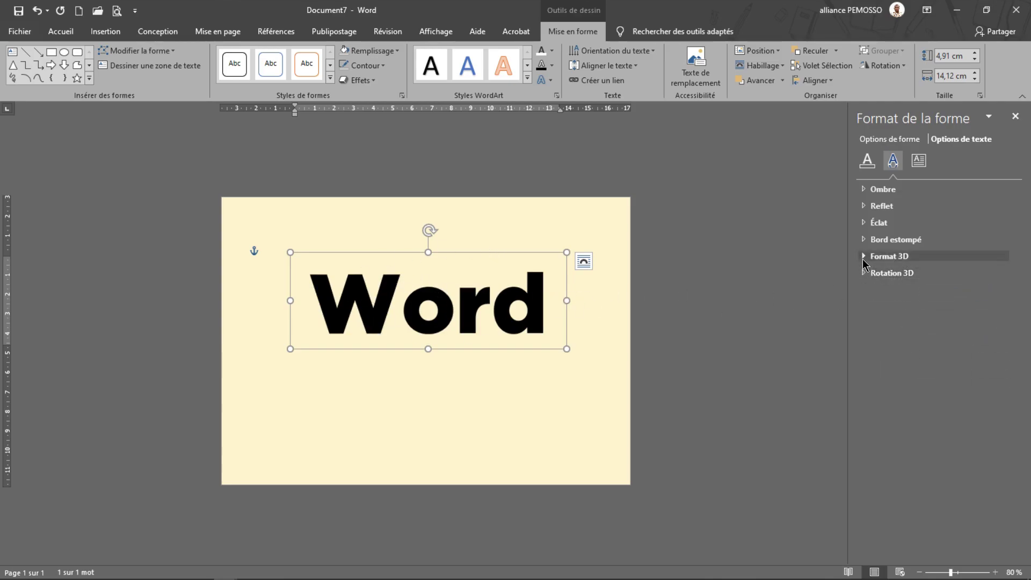
{"action": "left_click", "coordinate": [865, 262]}
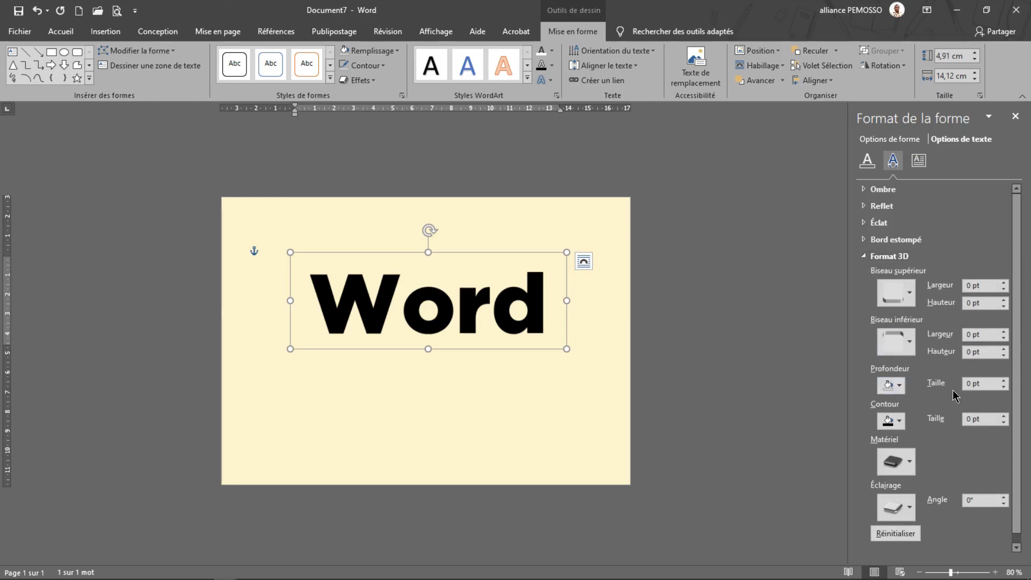
{"action": "left_click", "coordinate": [987, 378]}
{"action": "type", "text": "1"}
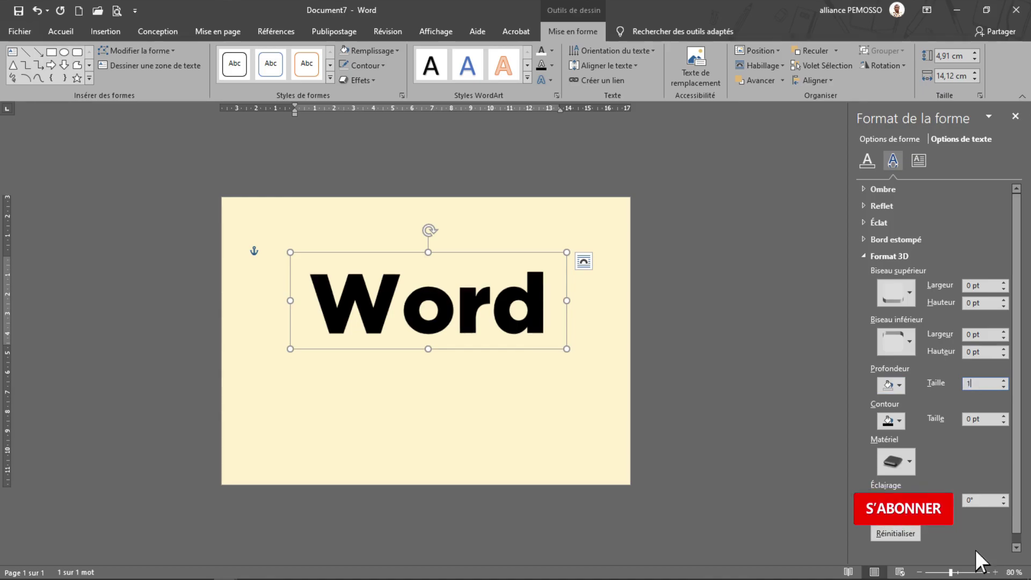
{"action": "type", "text": "70"}
{"action": "key", "text": "Return"}
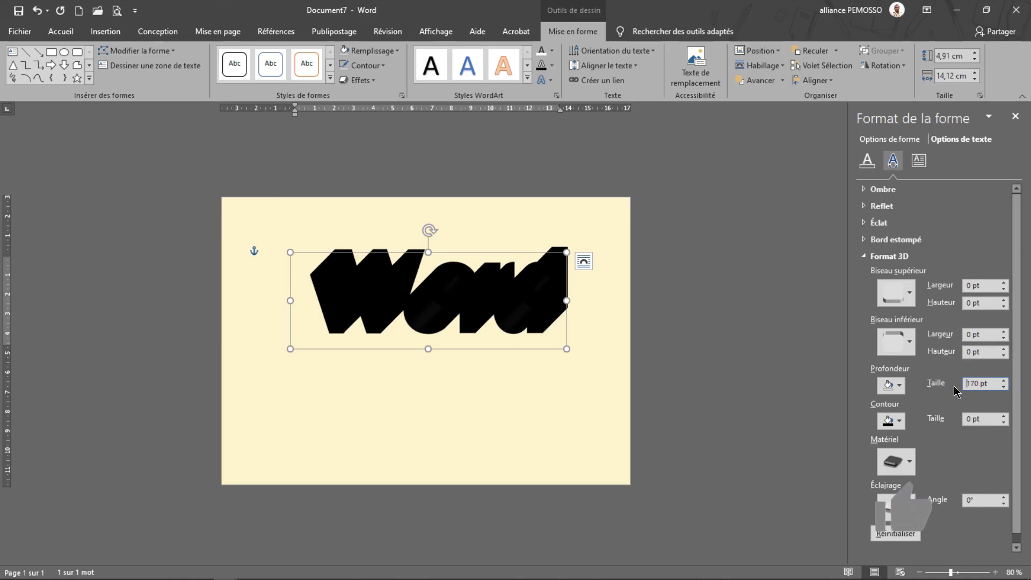
{"action": "left_click", "coordinate": [1004, 381]}
{"action": "type", "text": "200"}
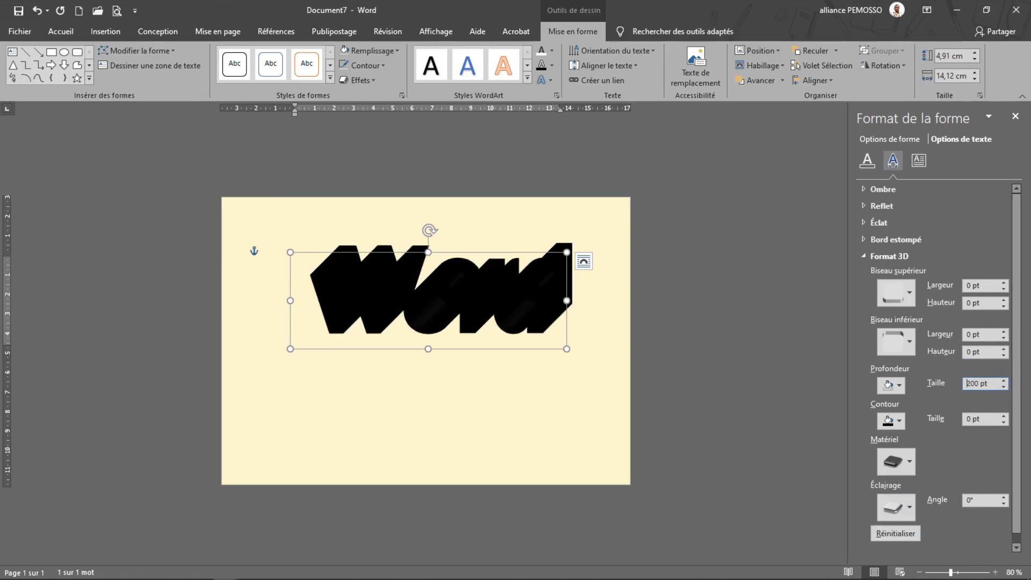
Step: Move the text box slightly down the page and colour the 3D depth of "Word" with the standard orange
{"action": "left_click_drag", "start_coordinate": [496, 252], "coordinate": [480, 269]}
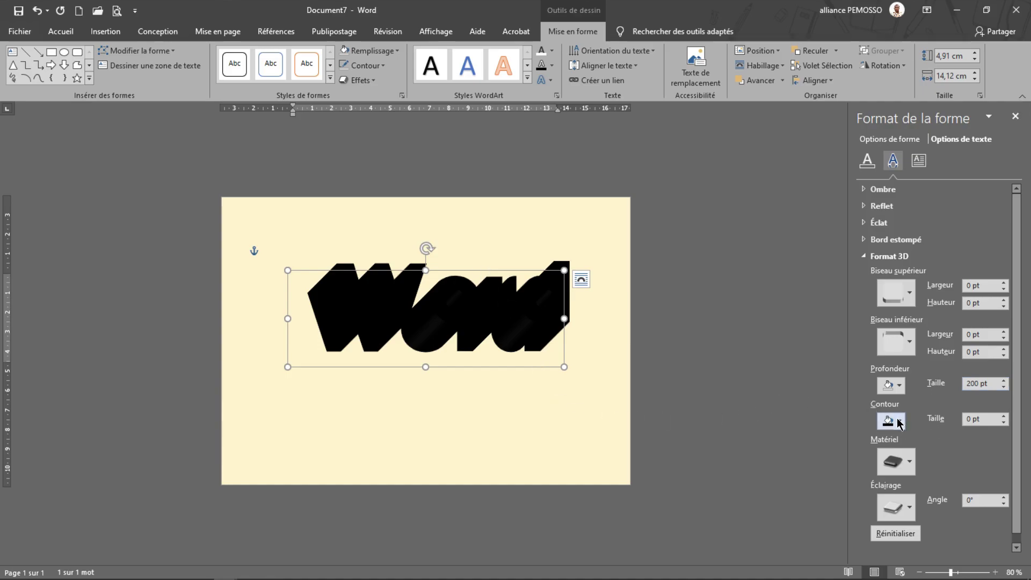
{"action": "left_click", "coordinate": [902, 389]}
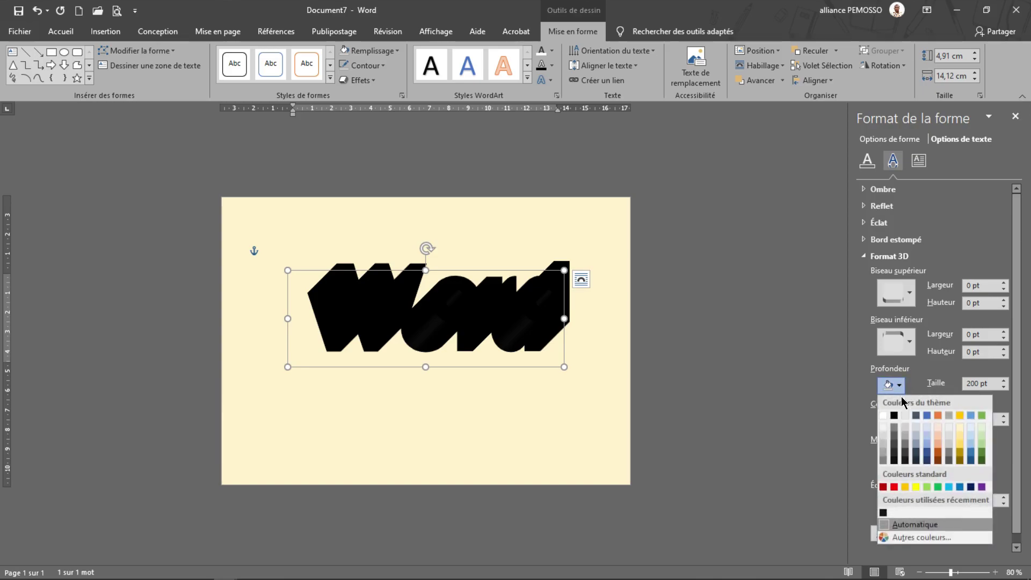
{"action": "left_click", "coordinate": [905, 487]}
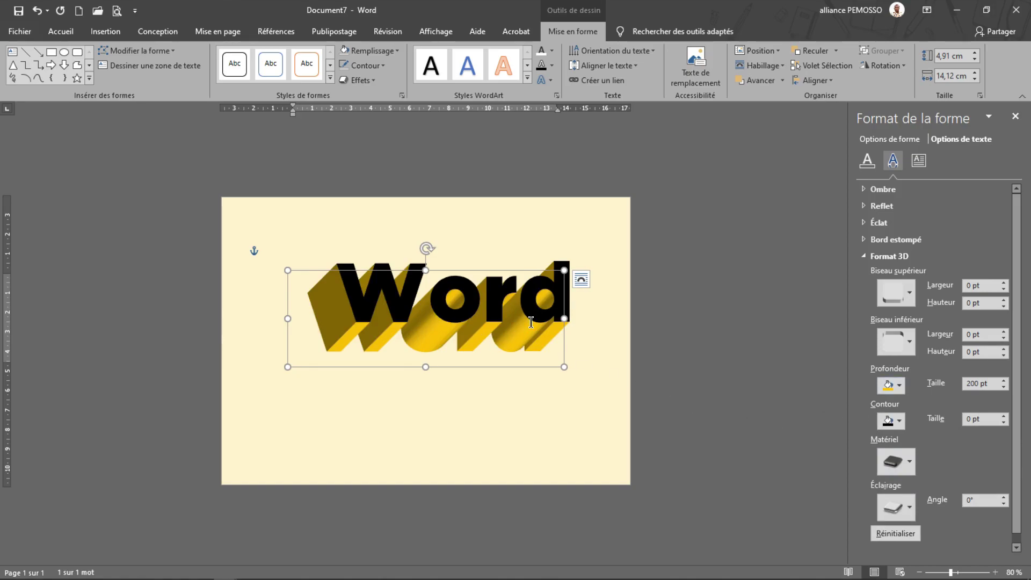
Step: Colour the 3D depth of the letter "W" with the standard light blue
{"action": "left_click_drag", "start_coordinate": [410, 313], "coordinate": [311, 321]}
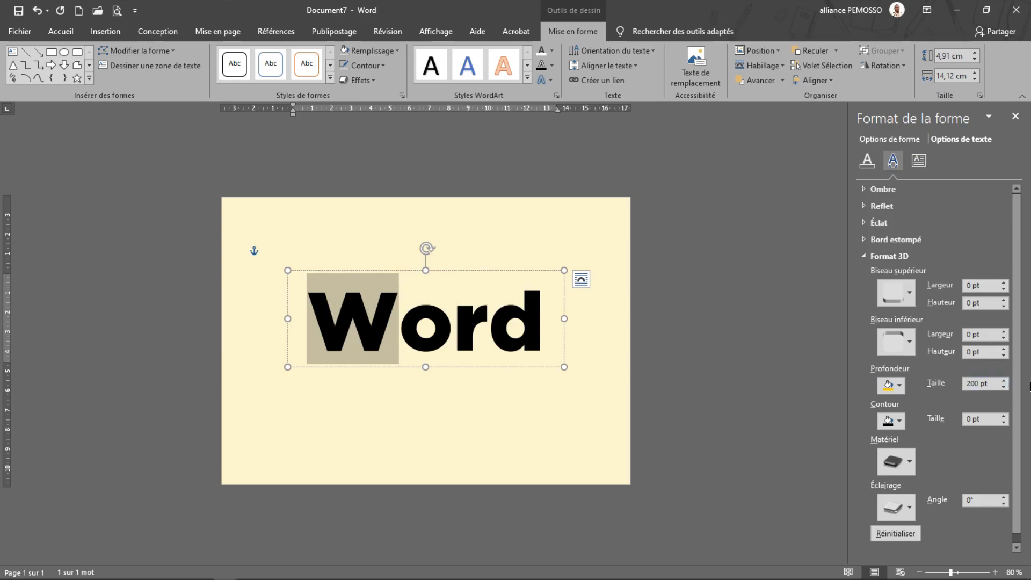
{"action": "left_click", "coordinate": [892, 385]}
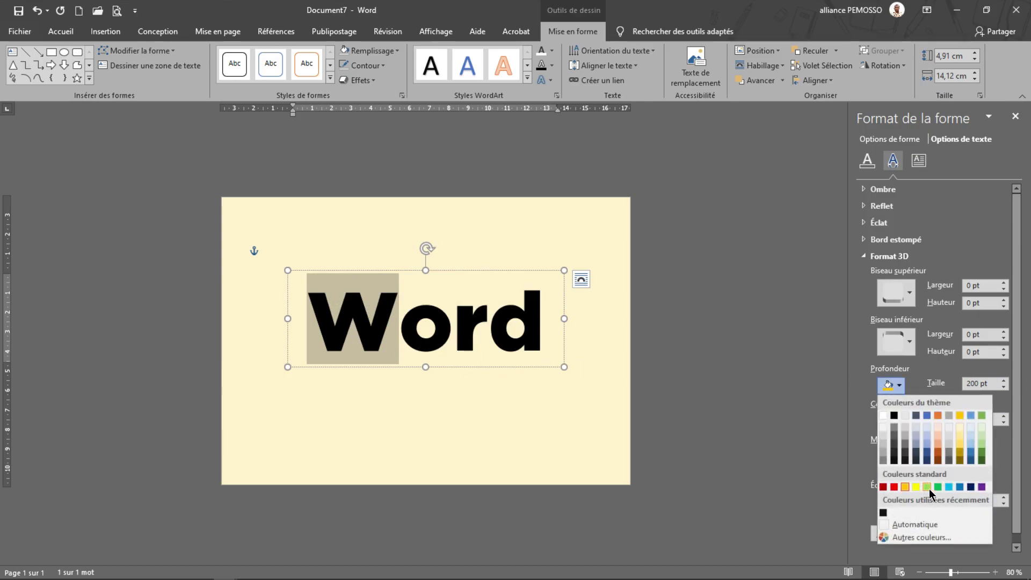
{"action": "left_click", "coordinate": [948, 488]}
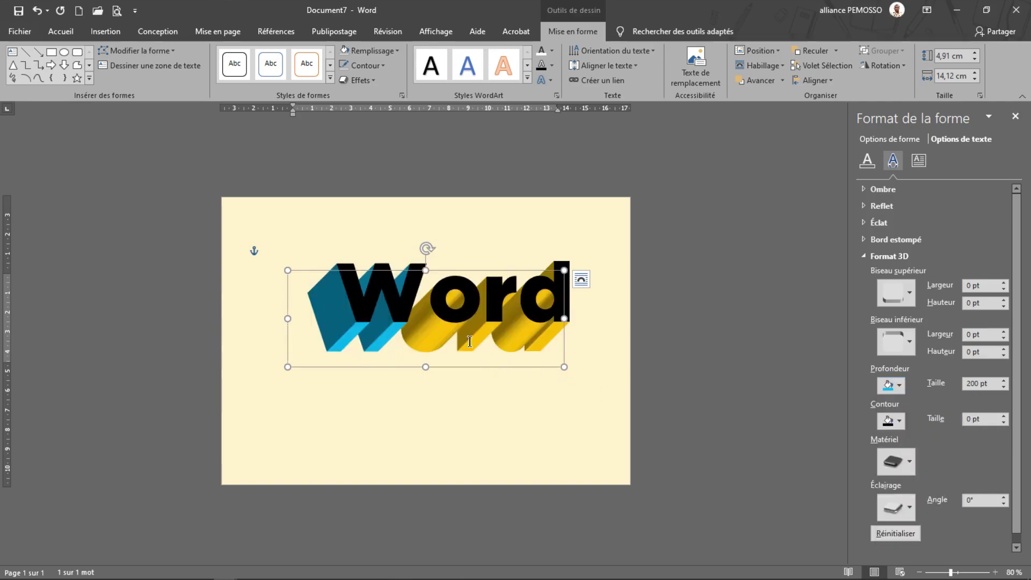
Step: Colour the 3D depth of the letter "o" with the standard green
{"action": "left_click_drag", "start_coordinate": [429, 312], "coordinate": [466, 312]}
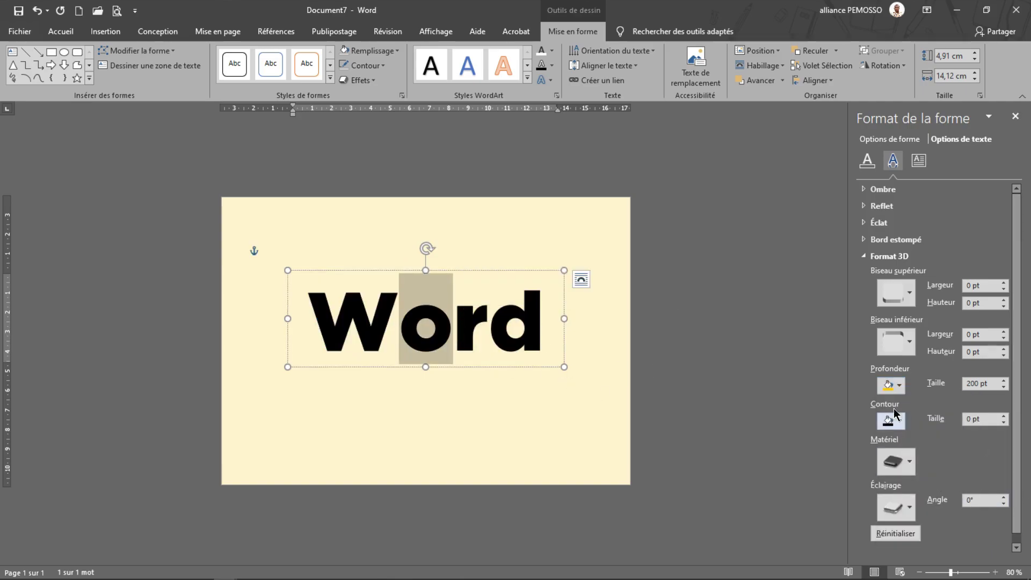
{"action": "left_click", "coordinate": [901, 386]}
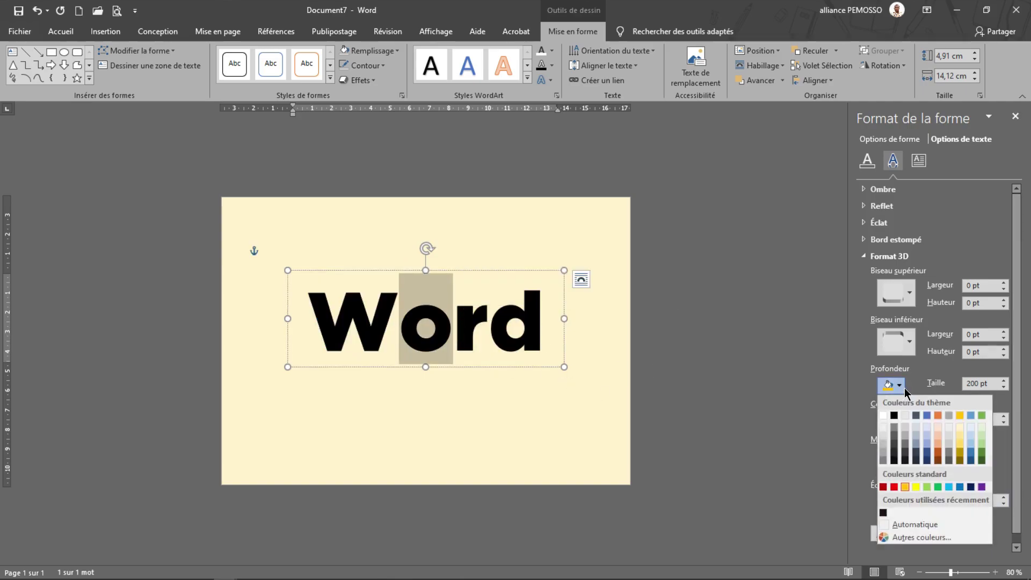
{"action": "left_click", "coordinate": [938, 487]}
Step: Colour the 3D depth of the letter "r" with the standard purple
{"action": "left_click", "coordinate": [489, 322]}
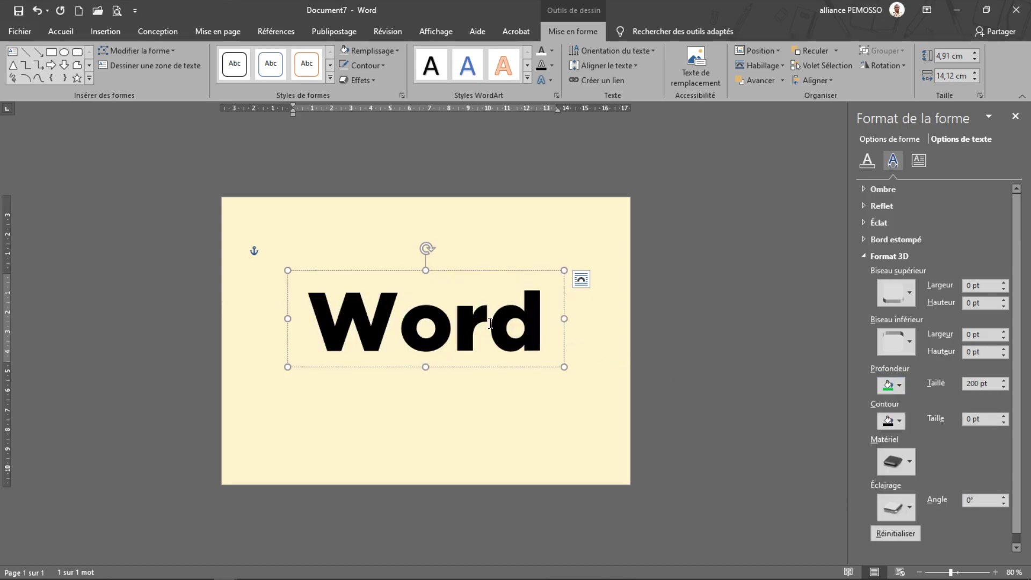
{"action": "left_click_drag", "start_coordinate": [490, 323], "coordinate": [455, 323]}
{"action": "left_click", "coordinate": [901, 386]}
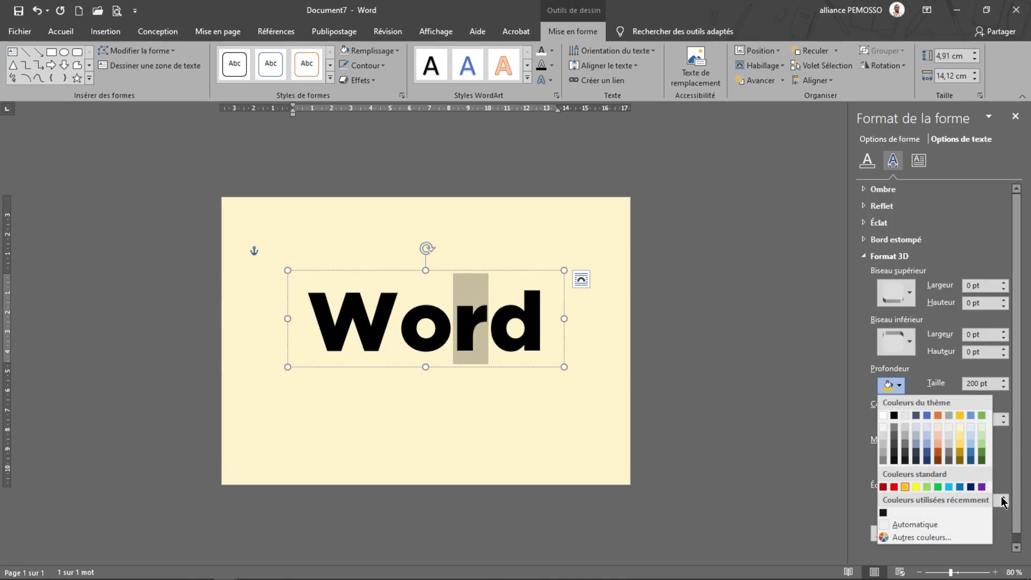
{"action": "left_click", "coordinate": [981, 486]}
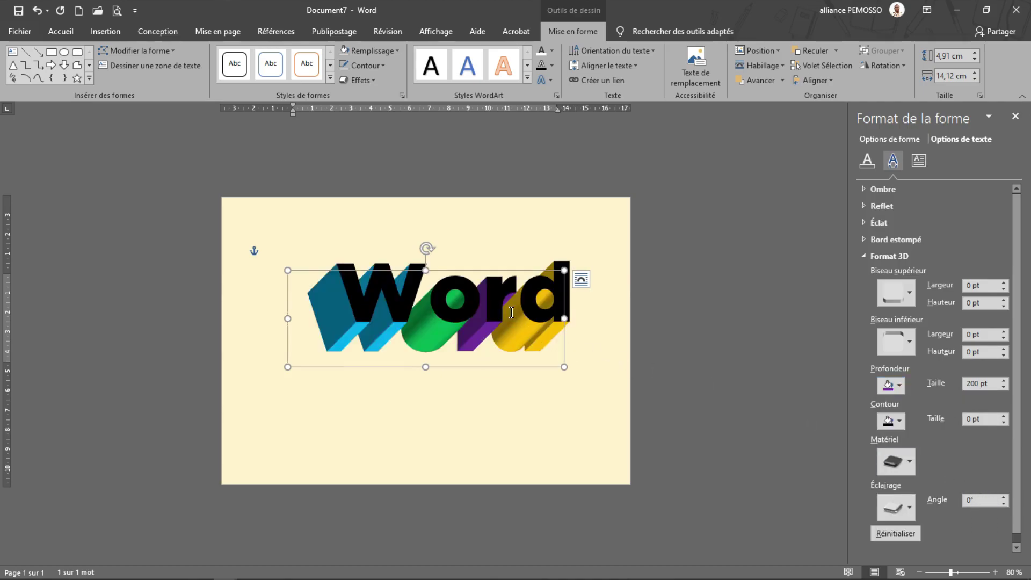
Step: Fill the front faces of the whole word "Word" with the lightest gold theme colour
{"action": "double_click", "coordinate": [377, 314]}
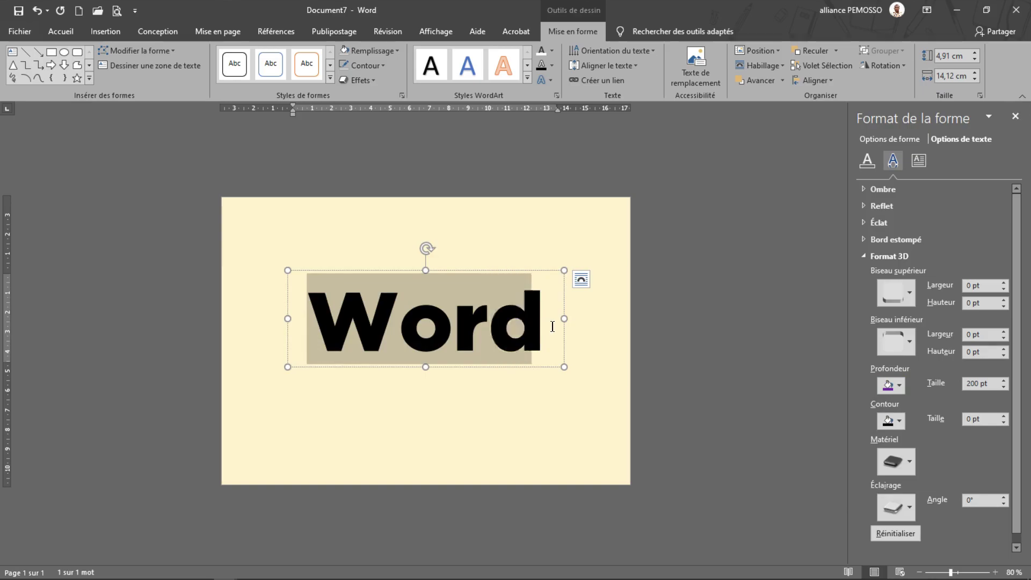
{"action": "left_click", "coordinate": [551, 50]}
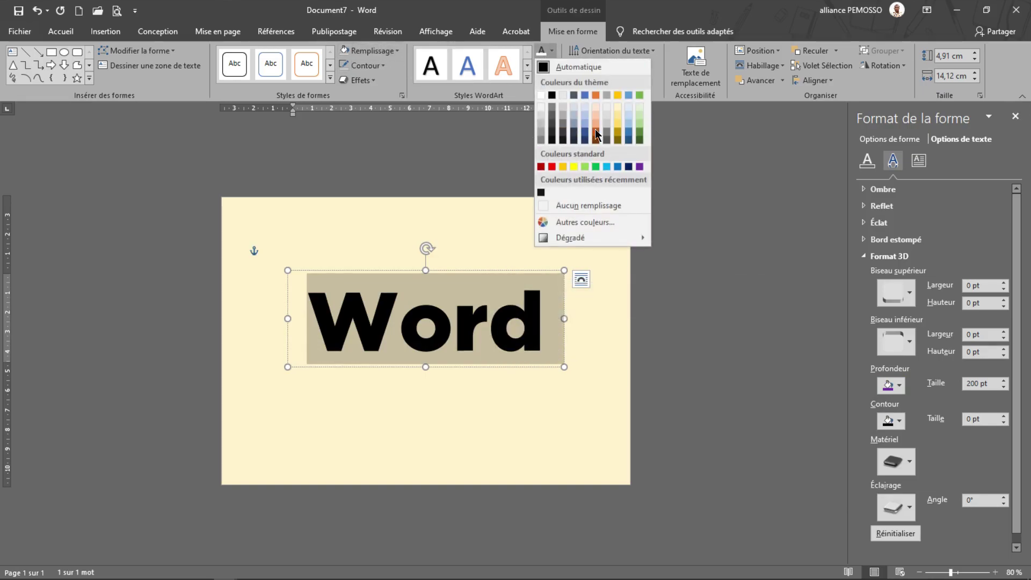
{"action": "left_click", "coordinate": [617, 107]}
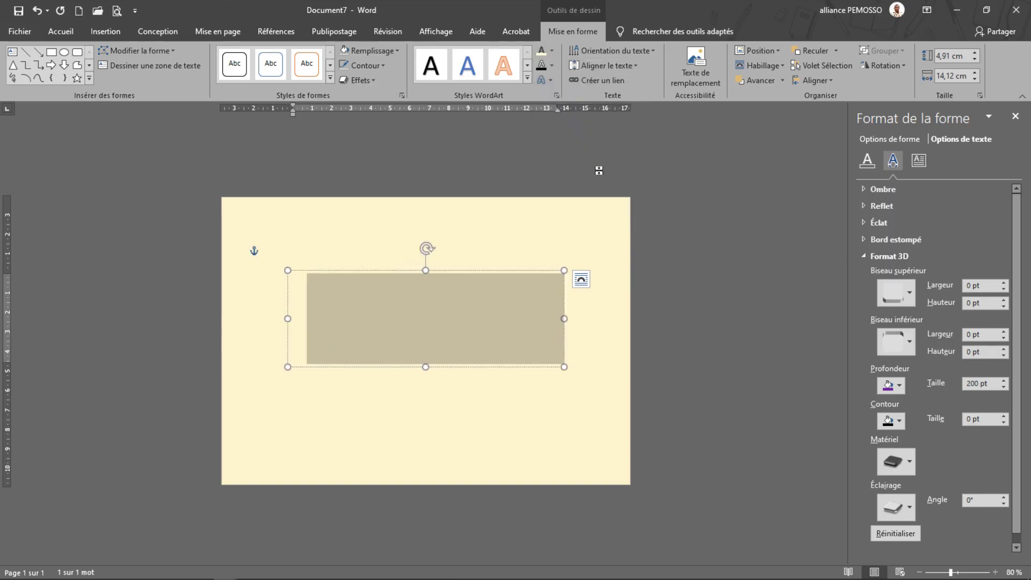
{"action": "left_click", "coordinate": [546, 390]}
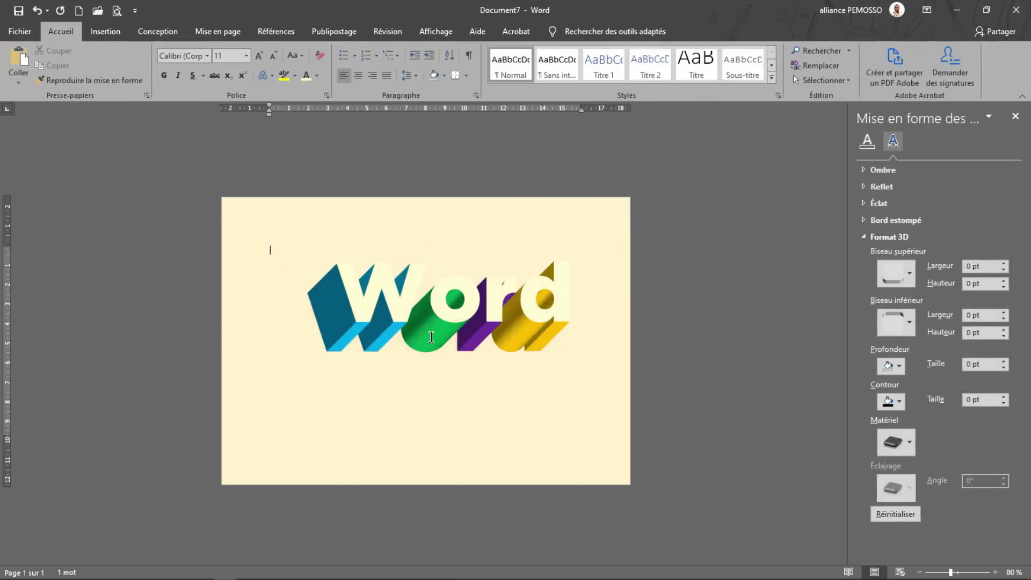
Step: Select the "Word" text box and apply a transparent material to its 3D text
{"action": "left_click", "coordinate": [467, 356]}
{"action": "scroll", "coordinate": [467, 356], "scroll_direction": "up", "scroll_amount": 3}
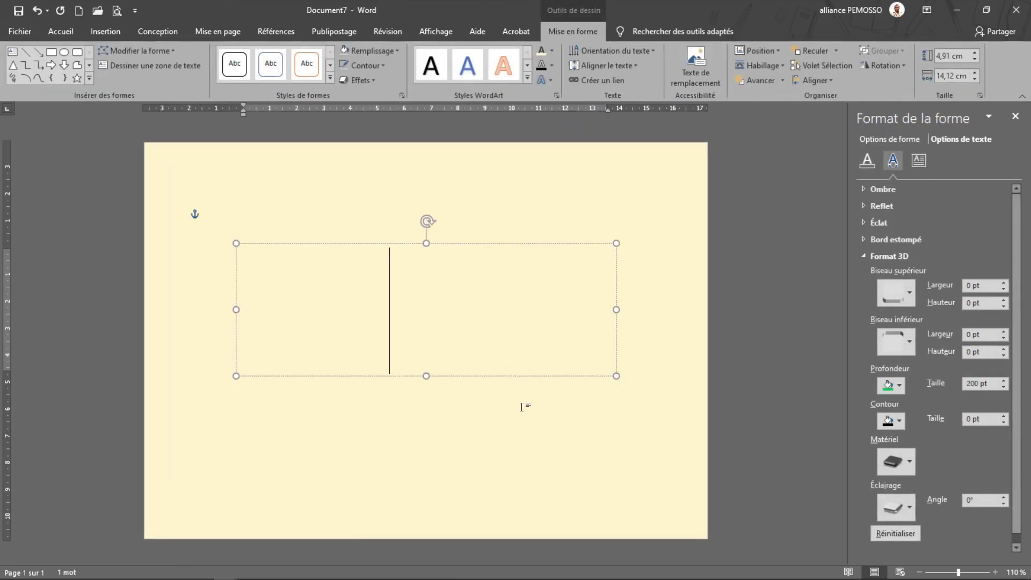
{"action": "left_click", "coordinate": [526, 407]}
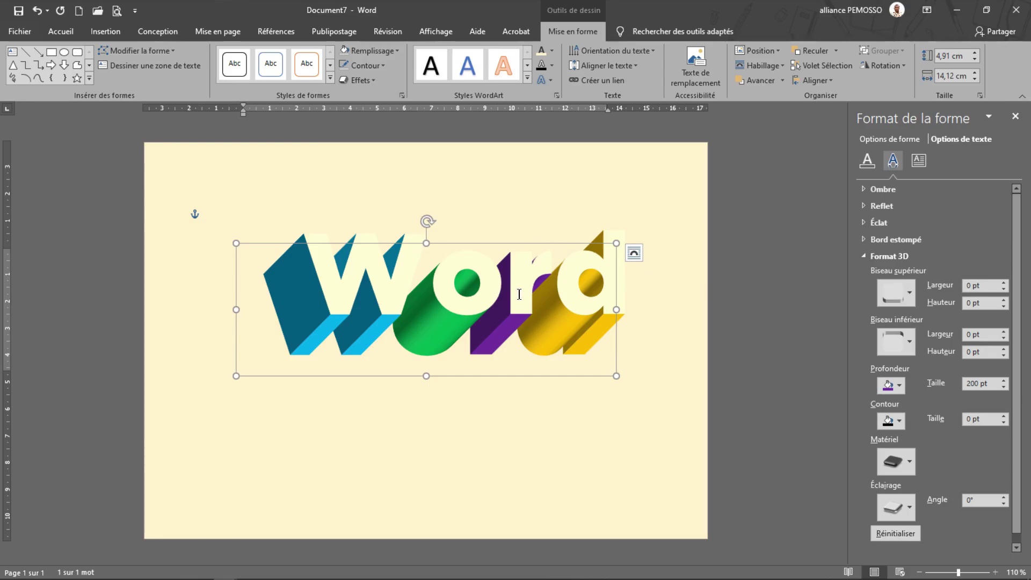
{"action": "left_click", "coordinate": [910, 462]}
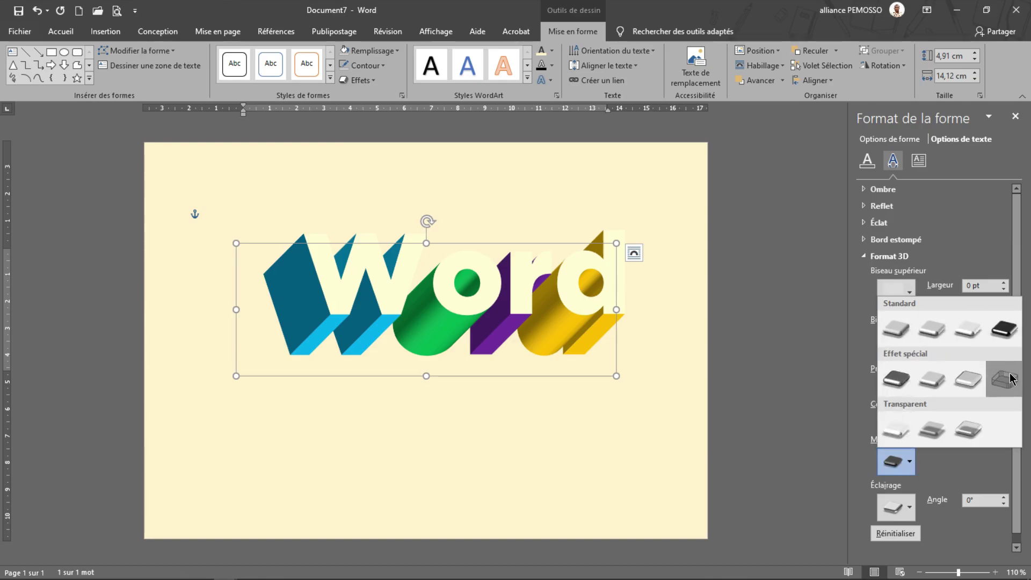
{"action": "left_click", "coordinate": [918, 383]}
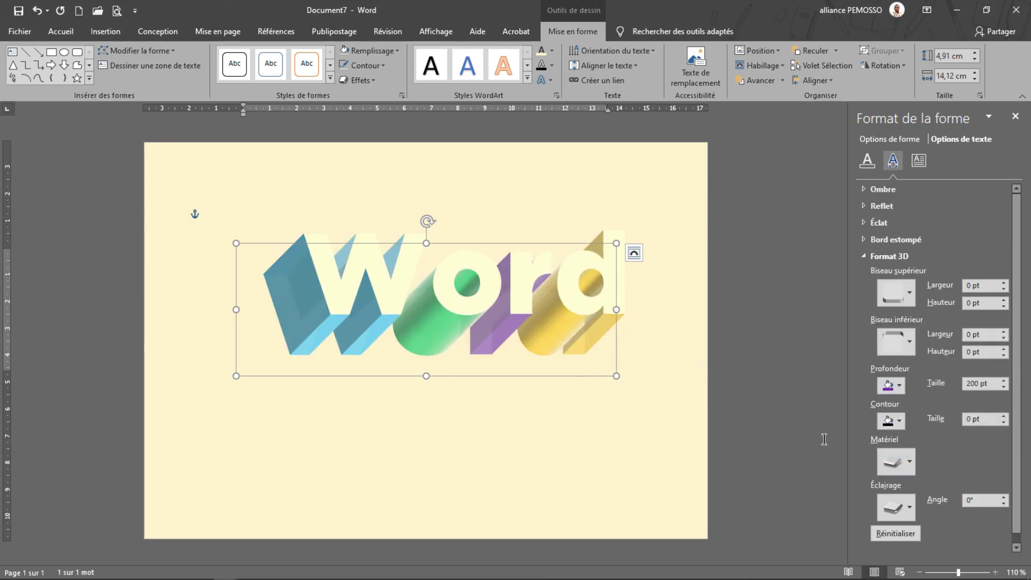
Step: Try neutral, warm, cool and special lighting presets on the 3D text and undo the lighting changes
{"action": "left_click", "coordinate": [902, 514]}
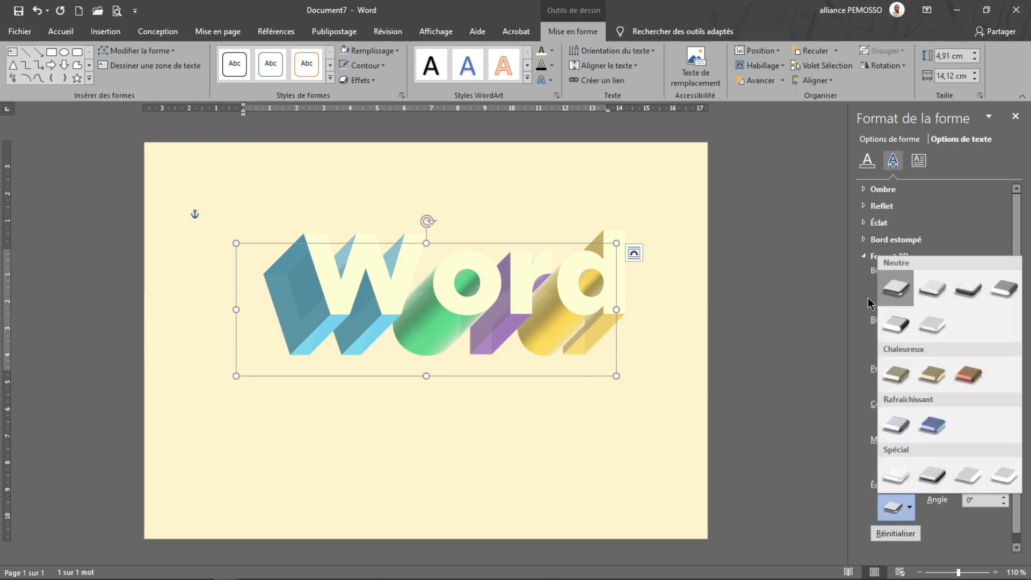
{"action": "left_click", "coordinate": [932, 325]}
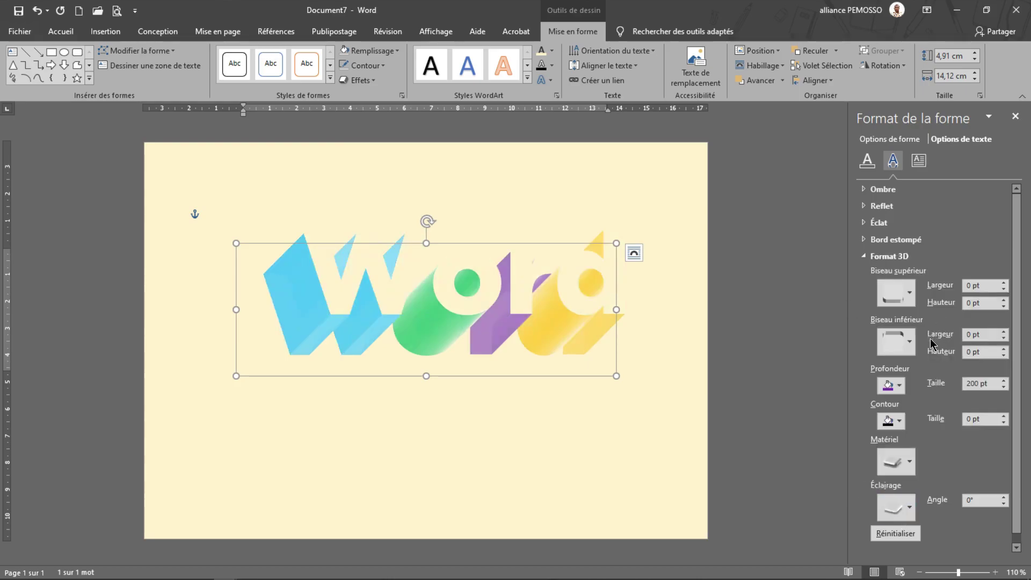
{"action": "left_click", "coordinate": [900, 505]}
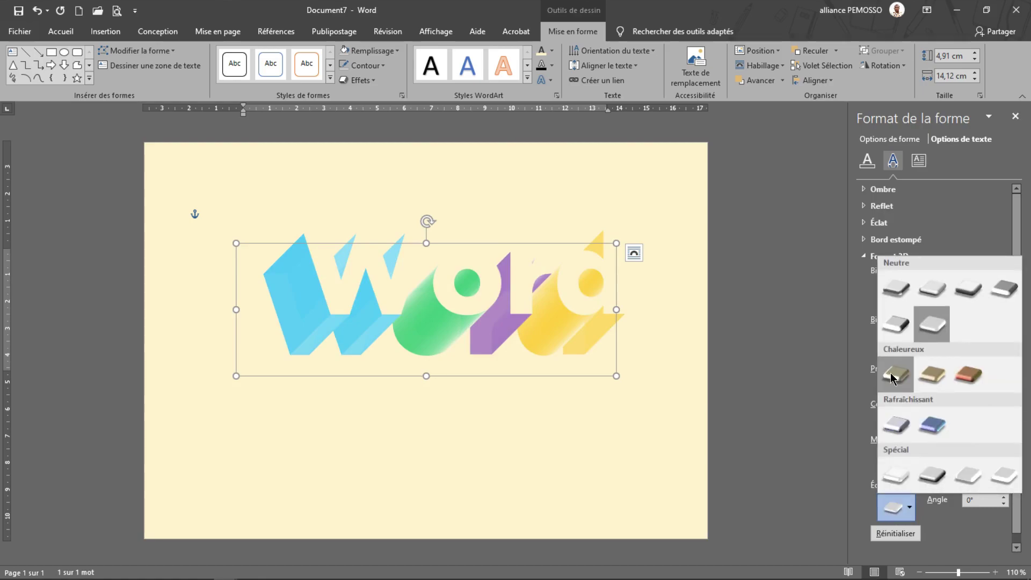
{"action": "left_click", "coordinate": [883, 371]}
{"action": "left_click", "coordinate": [896, 506]}
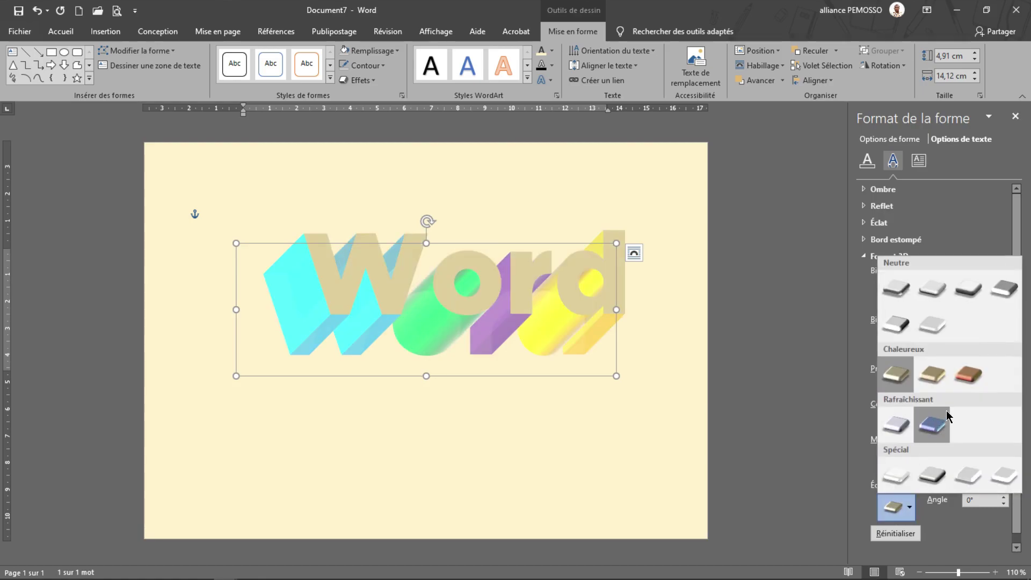
{"action": "left_click", "coordinate": [936, 426]}
{"action": "left_click", "coordinate": [911, 519]}
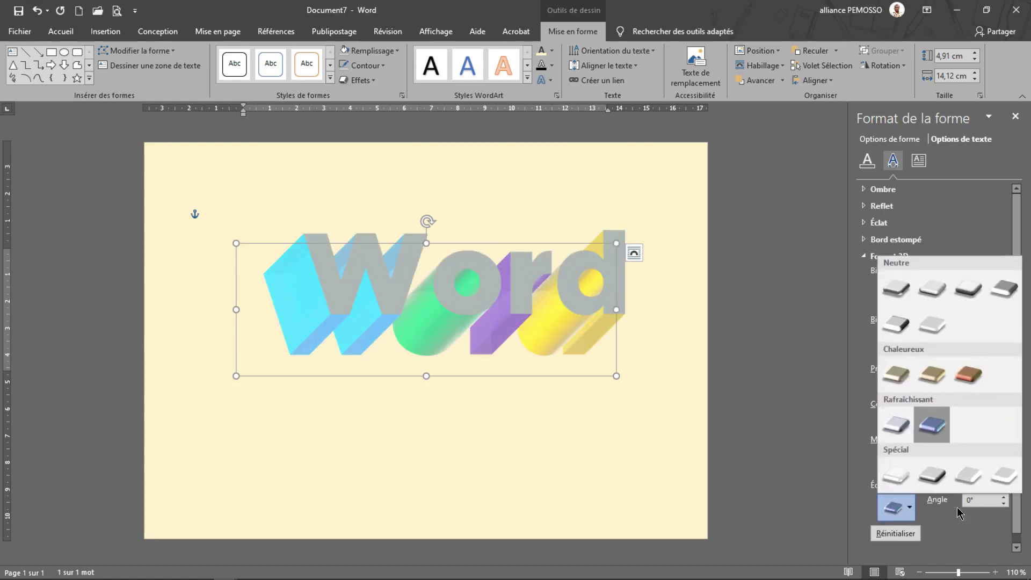
{"action": "left_click", "coordinate": [999, 483]}
{"action": "key", "text": "ctrl+z"}
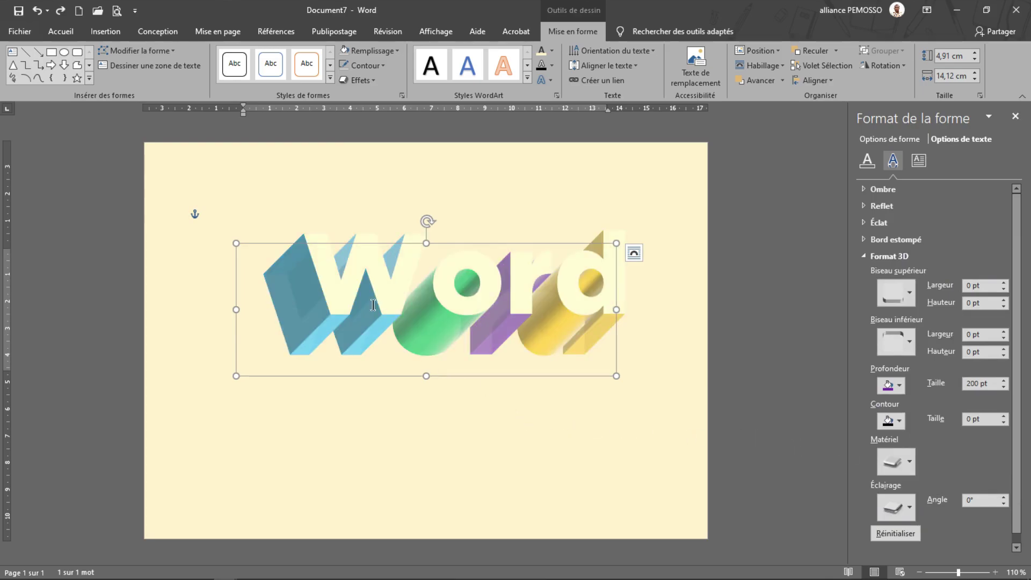
{"action": "left_click", "coordinate": [896, 507]}
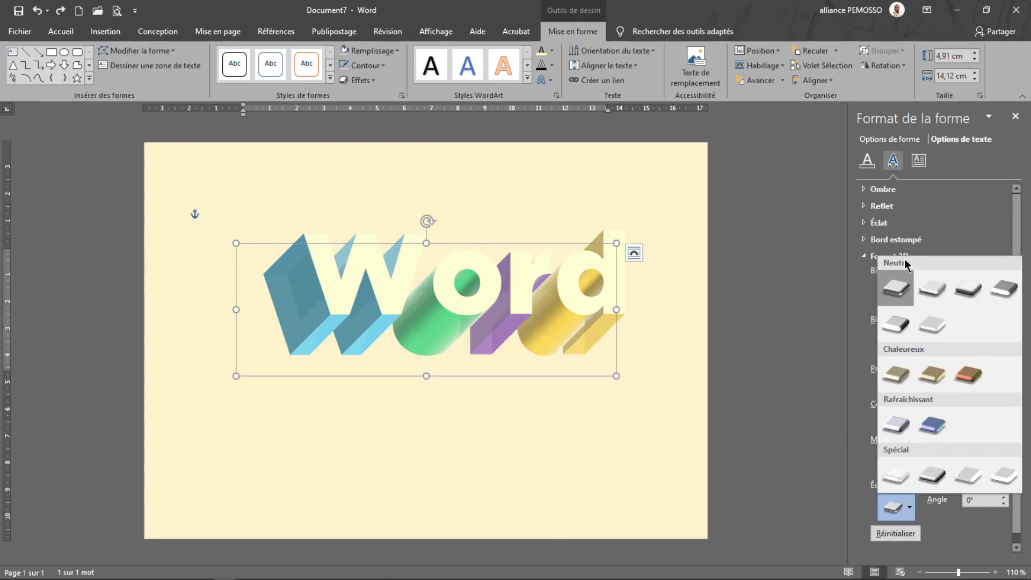
{"action": "left_click", "coordinate": [595, 457]}
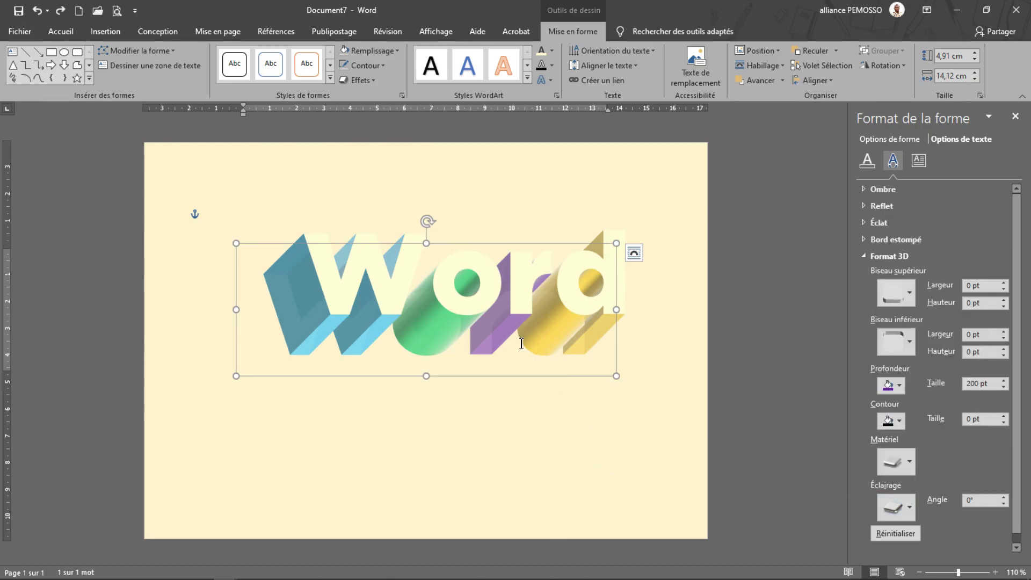
Step: Duplicate the "Word" text box directly below the original and replace the copy's text with "2019"
{"action": "left_click_drag", "start_coordinate": [485, 375], "coordinate": [470, 492]}
{"action": "left_click", "coordinate": [471, 462]}
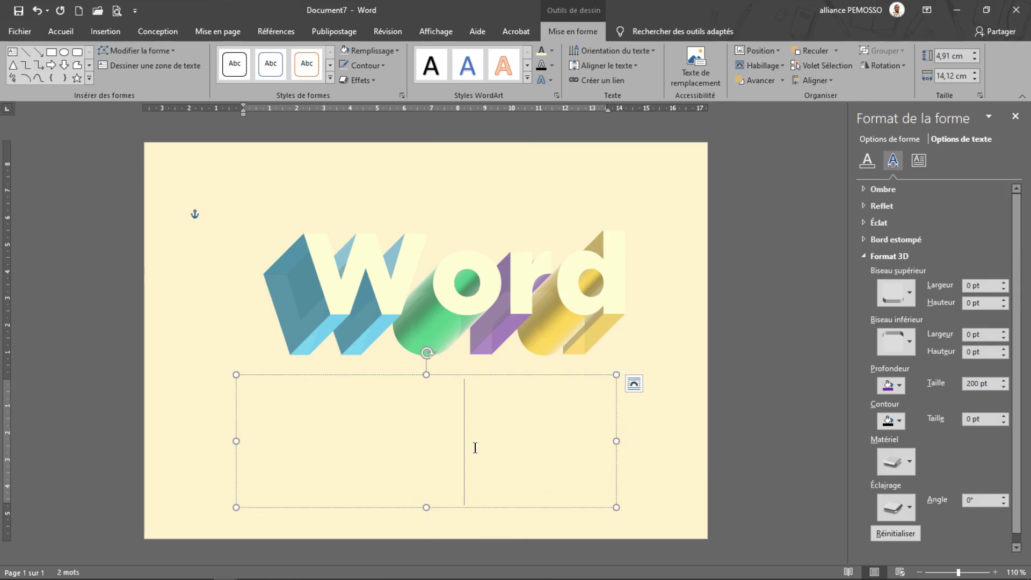
{"action": "key", "text": "ctrl+a"}
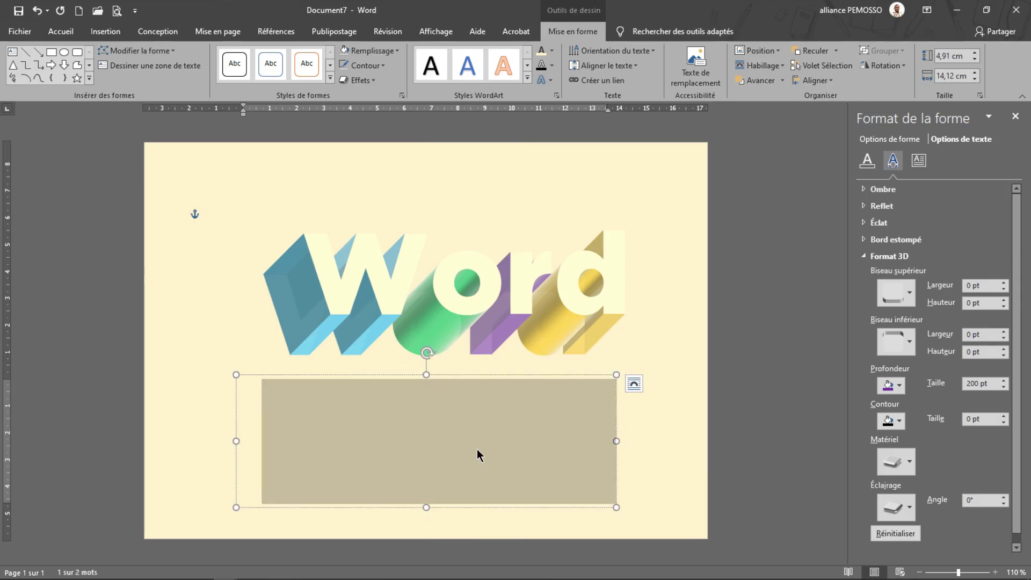
{"action": "type", "text": "Ea&ç"}
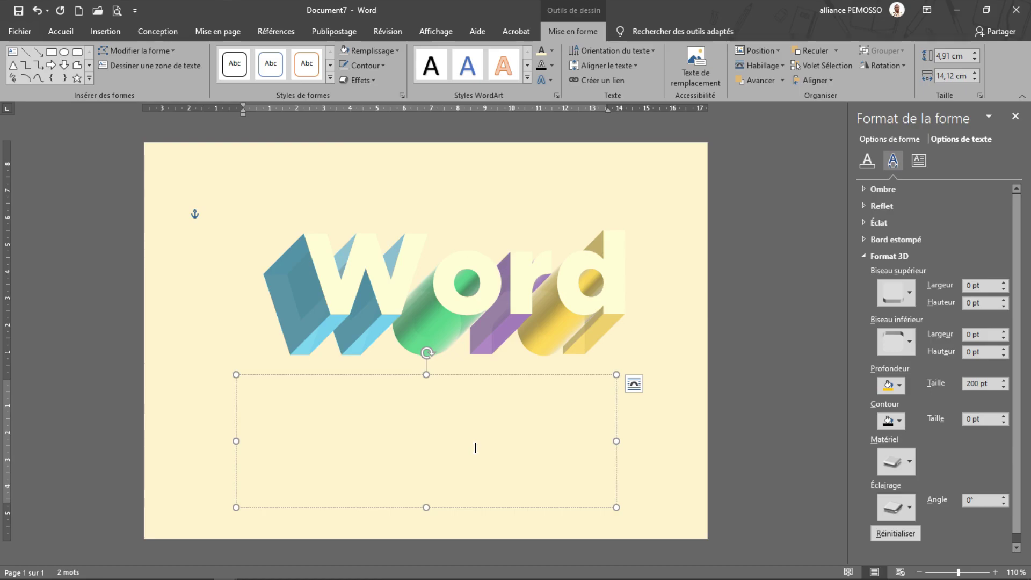
{"action": "triple_click", "coordinate": [546, 424]}
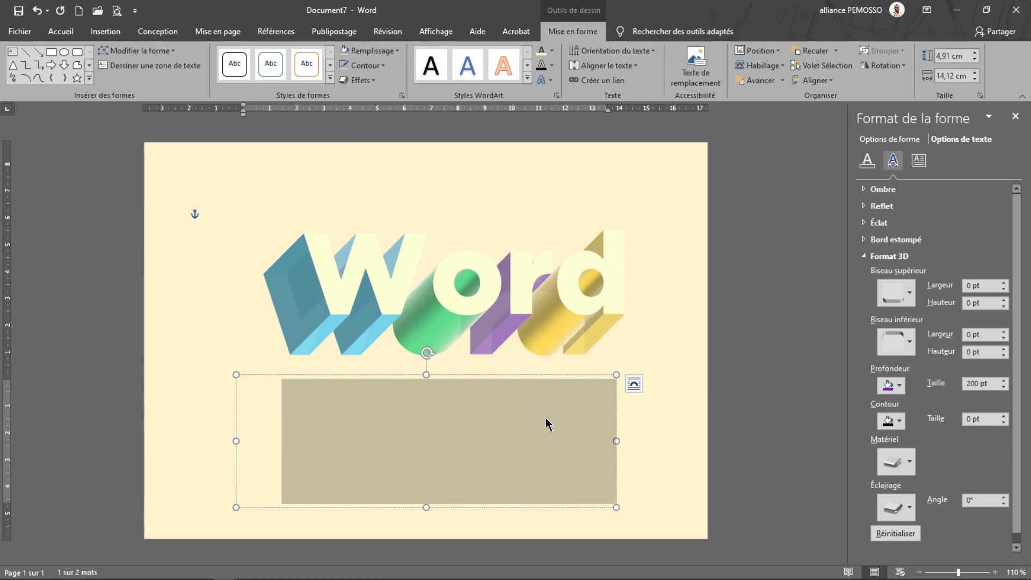
{"action": "type", "text": "2019"}
{"action": "key", "text": "Escape"}
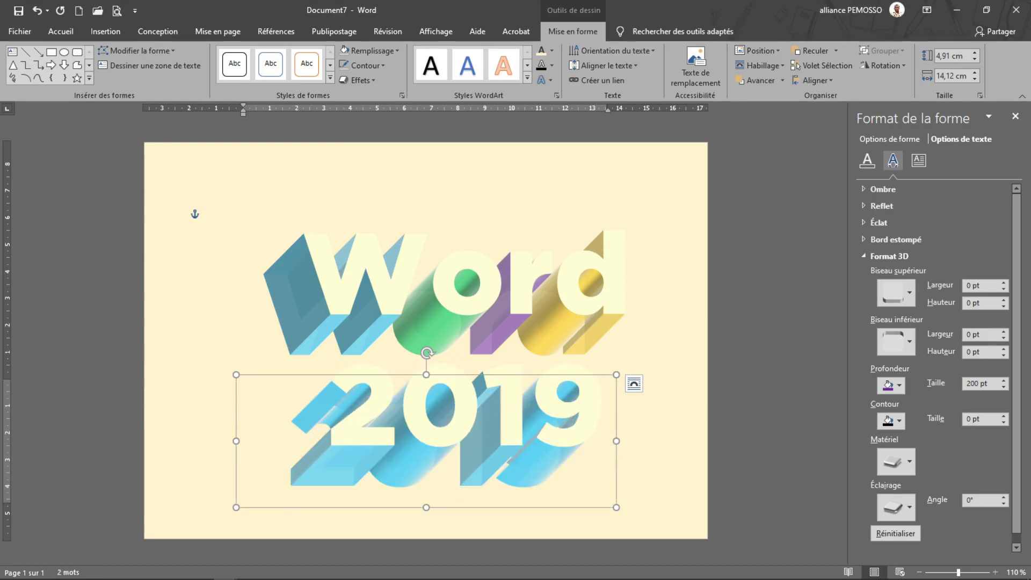
Step: Move the "Word" and "2019" text boxes slightly up the page, with "2019" close beneath "Word", and deselect them
{"action": "left_click_drag", "start_coordinate": [548, 376], "coordinate": [548, 369]}
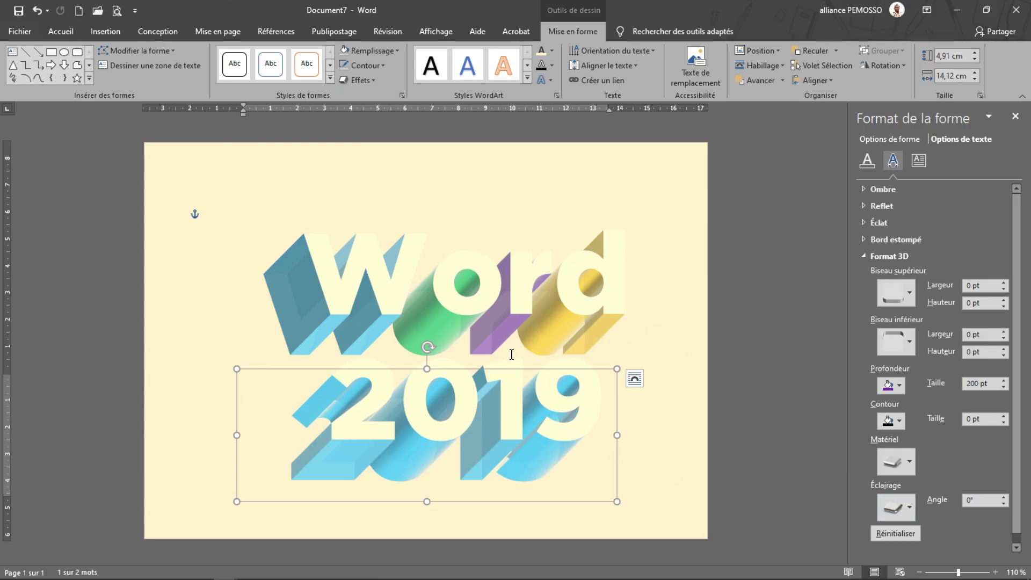
{"action": "left_click", "coordinate": [526, 339]}
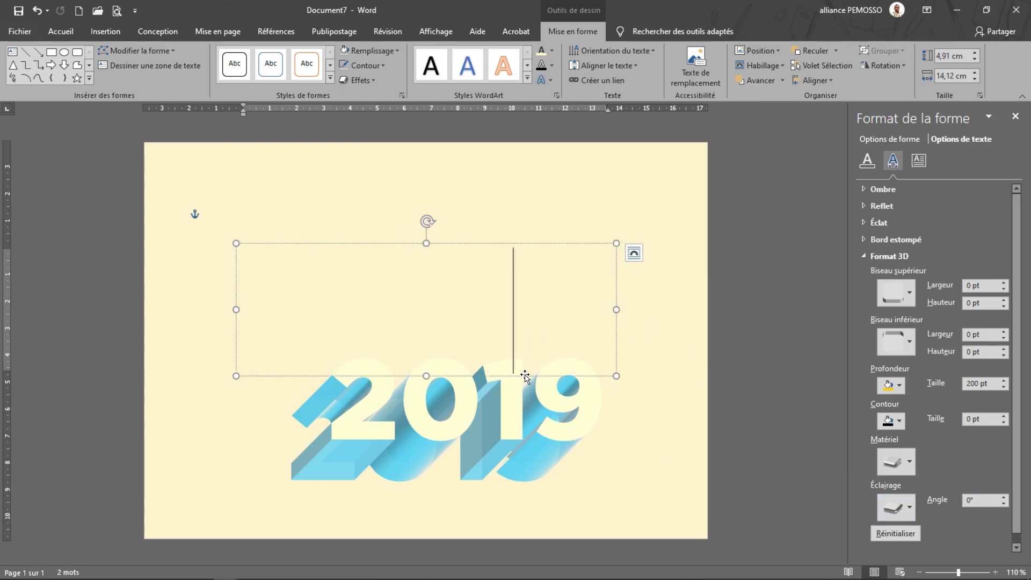
{"action": "left_click_drag", "start_coordinate": [524, 376], "coordinate": [525, 349]}
{"action": "left_click_drag", "start_coordinate": [511, 499], "coordinate": [514, 474]}
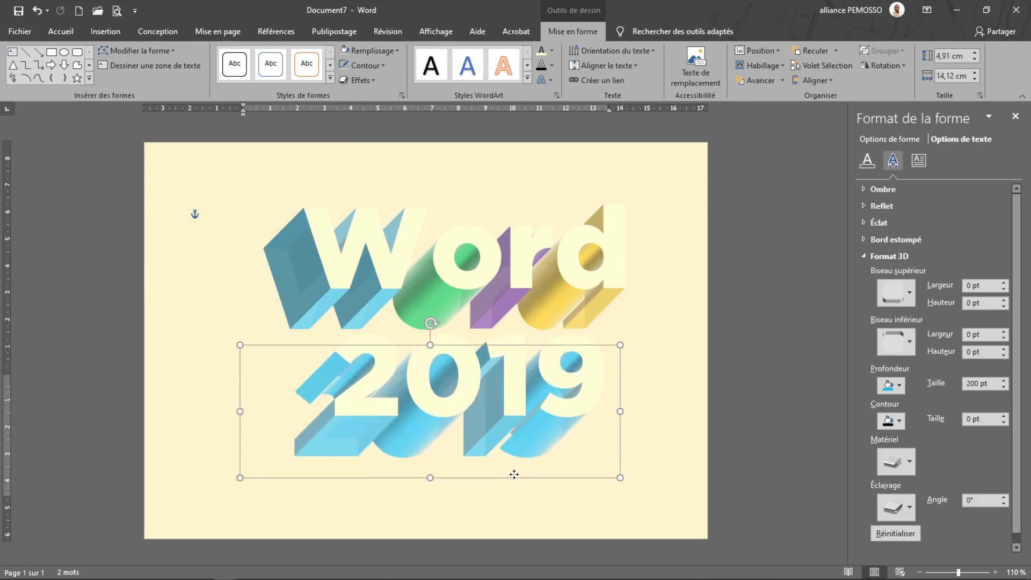
{"action": "left_click", "coordinate": [702, 386]}
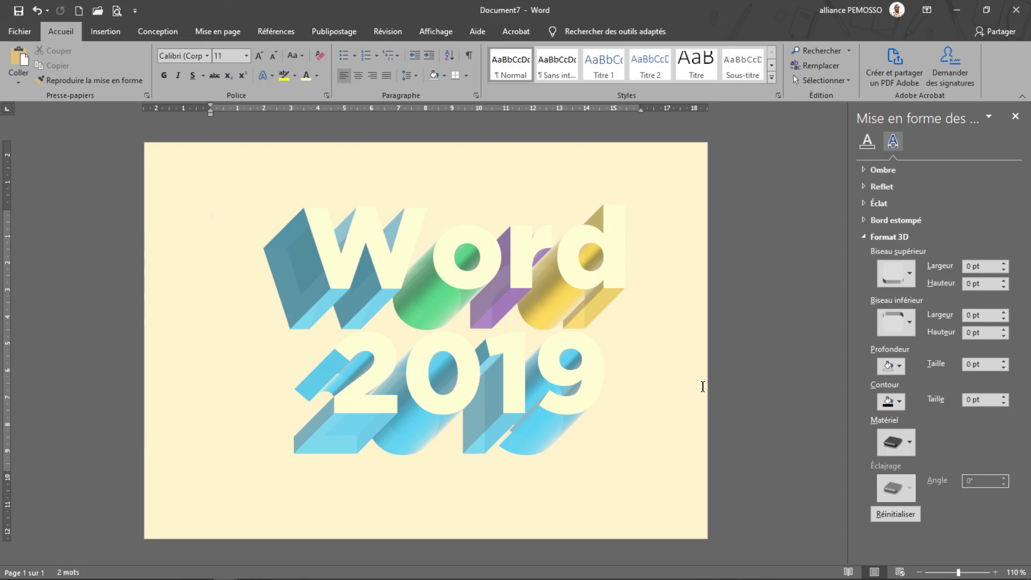